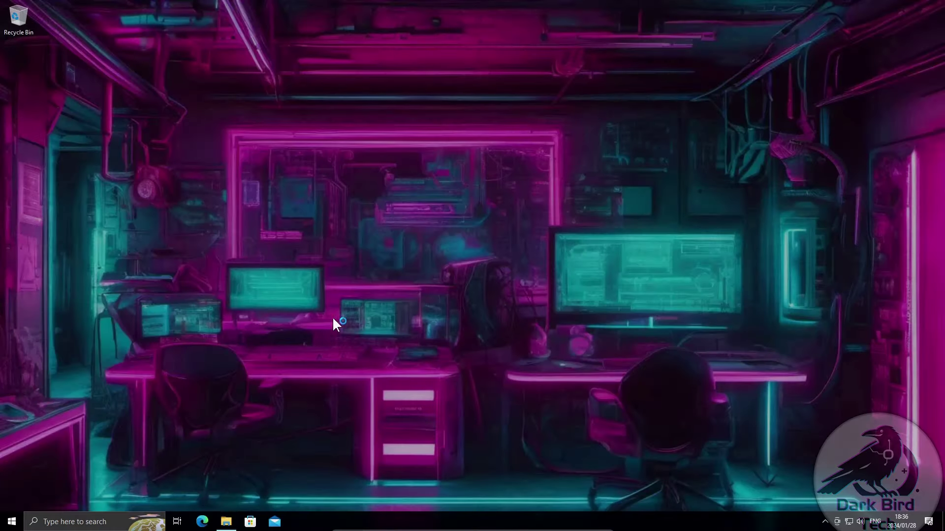
Extract the eNSP Installers archive in Downloads to its default eNSP Installers folder
double_click(308, 199)
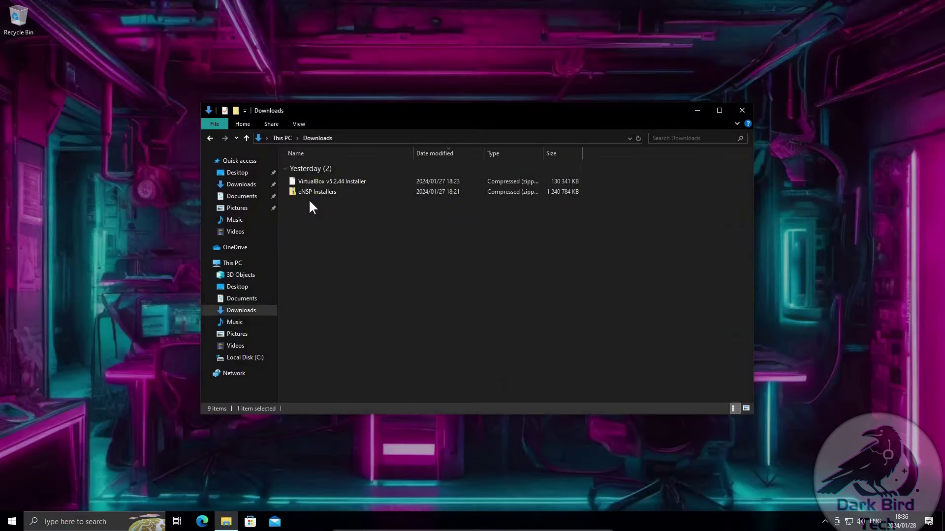
left_click(303, 191)
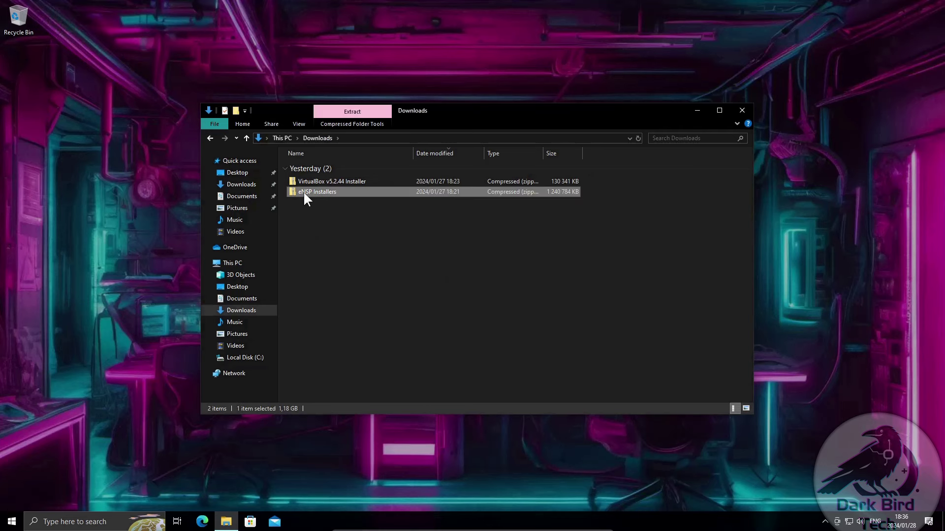
left_click(322, 185)
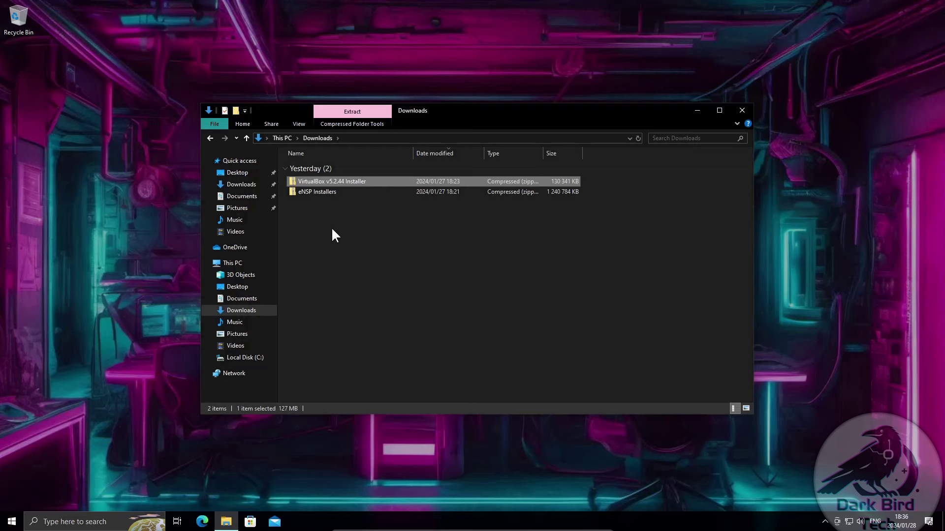
left_click(331, 227)
left_click(327, 192)
right_click(326, 191)
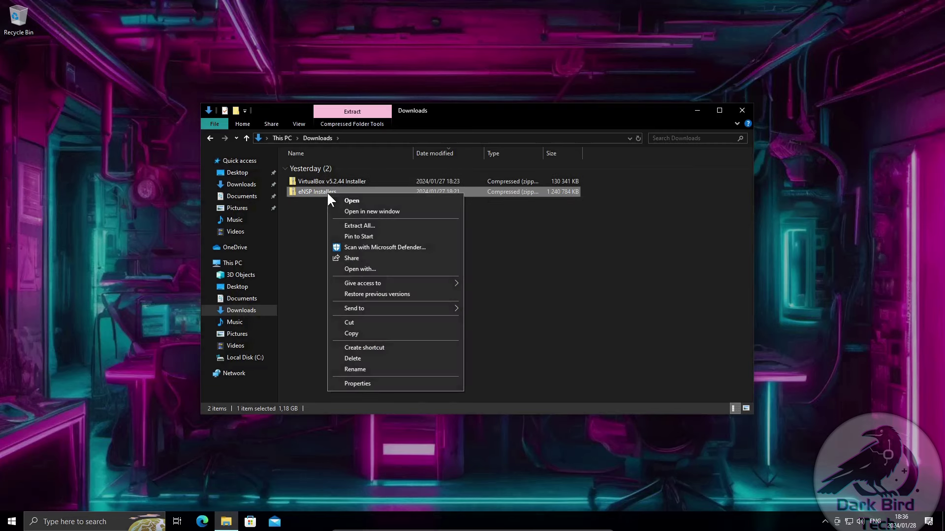
left_click(365, 228)
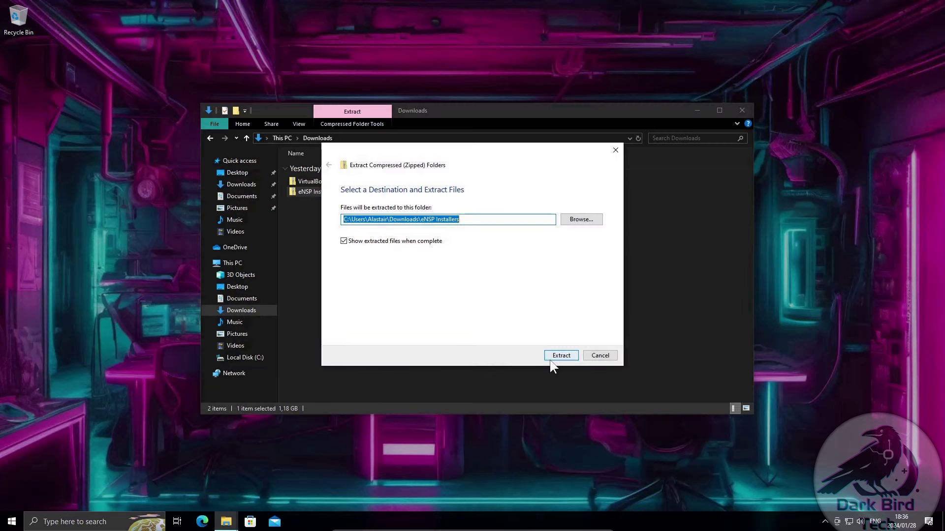
left_click(557, 357)
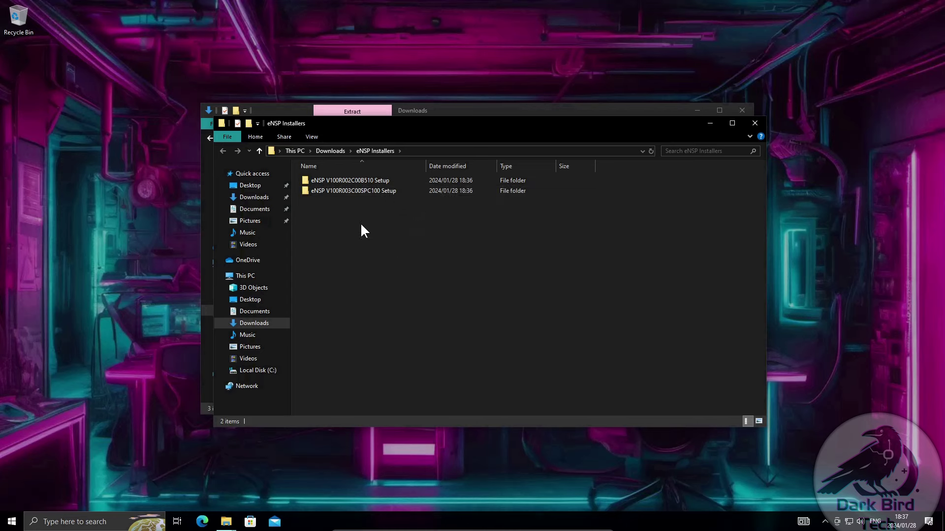
Run the Setup application in the eNSP V100R002C00B510 Setup folder and approve the UAC prompt
left_click(323, 186)
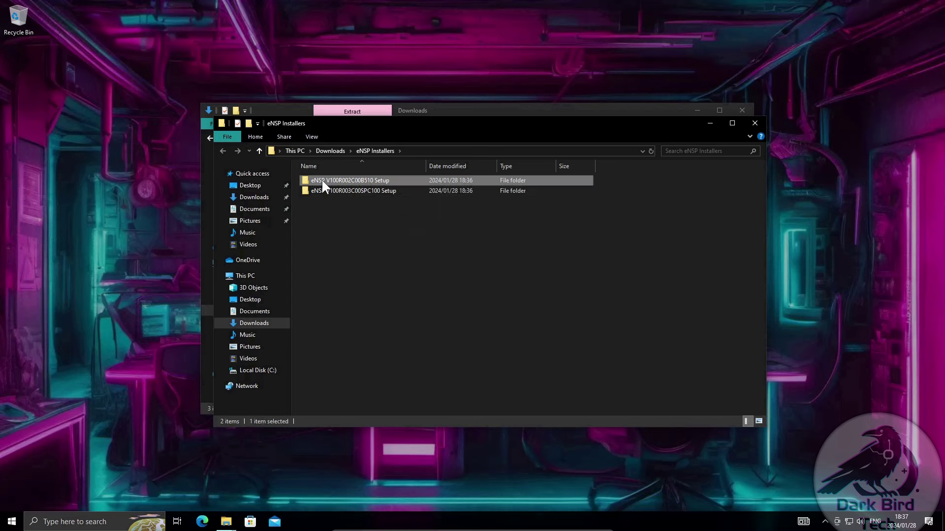
left_click(330, 191)
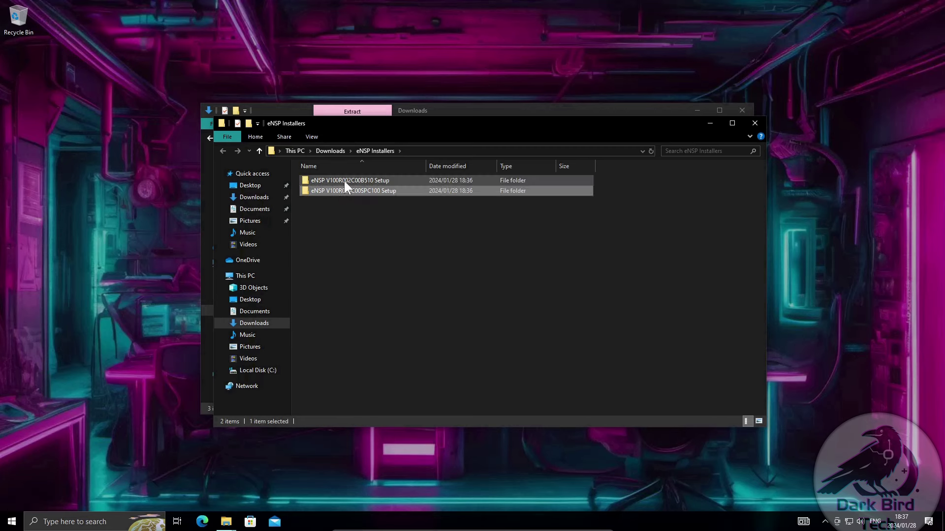
double_click(344, 182)
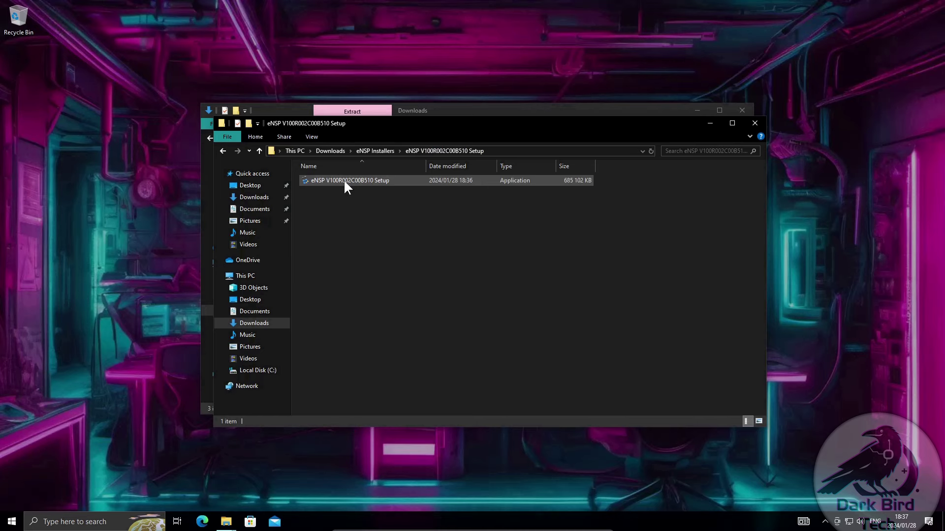
double_click(345, 181)
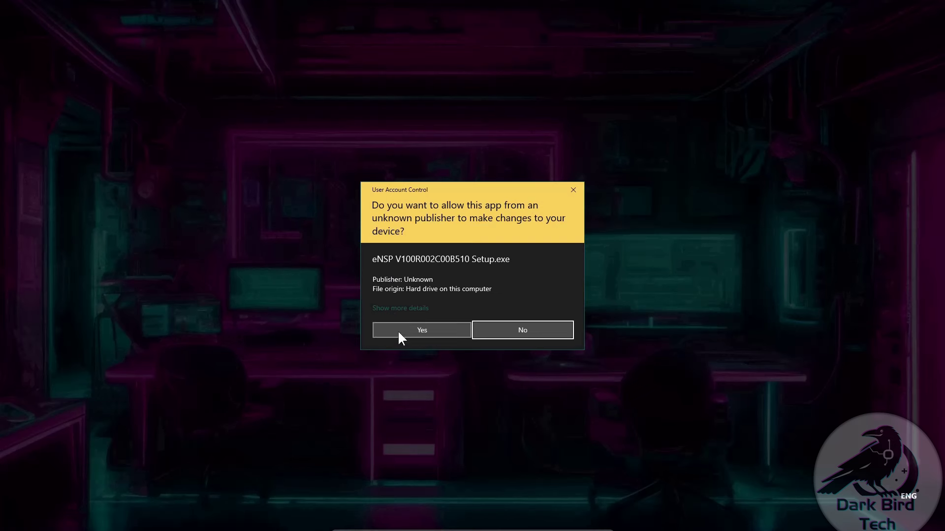
left_click(398, 331)
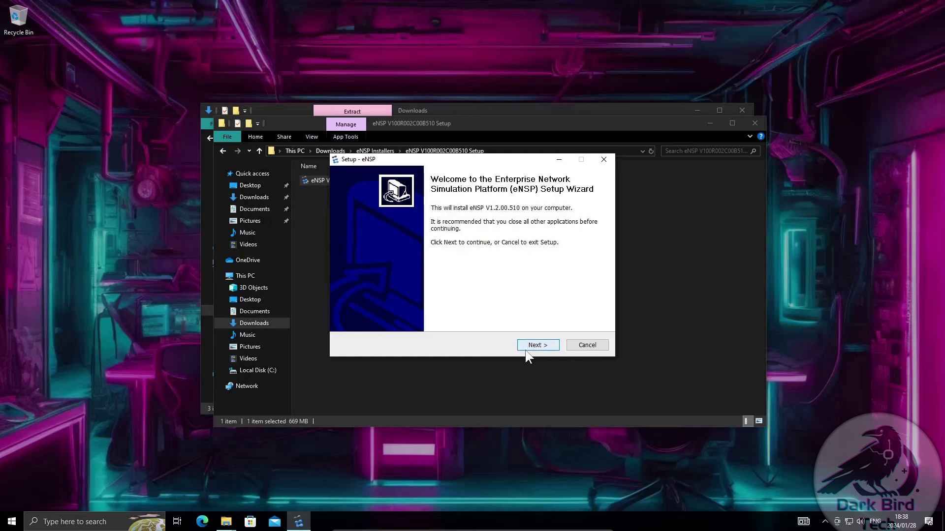
Accept the eNSP licence and install with default folders, desktop icon, WinPcap, Wireshark and VirtualBox
left_click(528, 347)
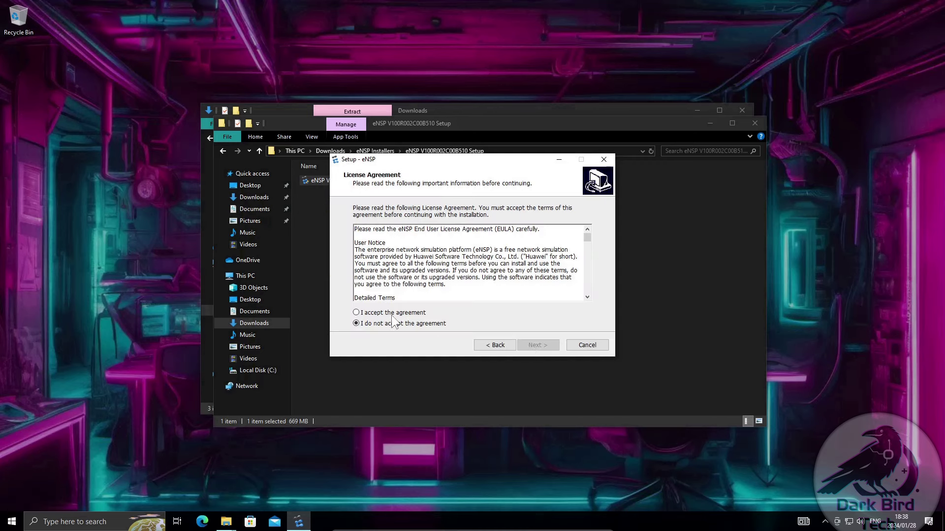
left_click(387, 314)
left_click(532, 349)
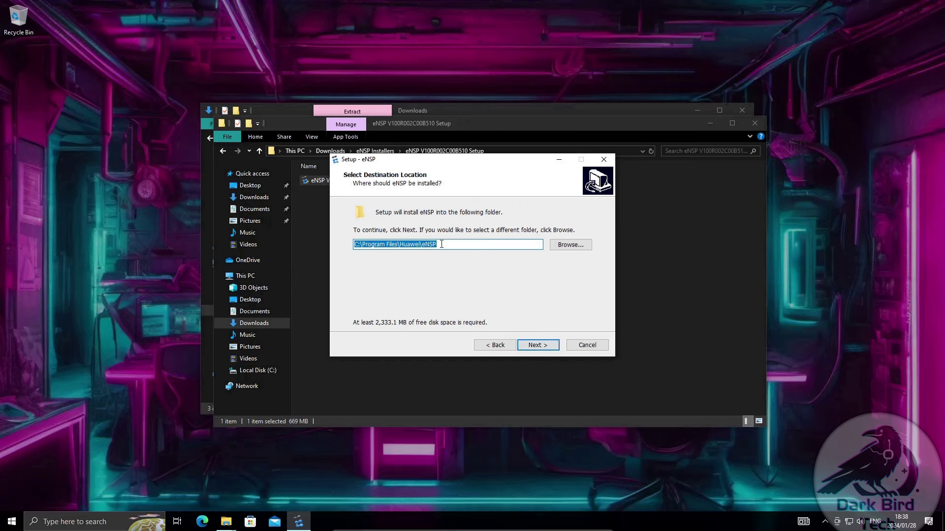
left_click(541, 345)
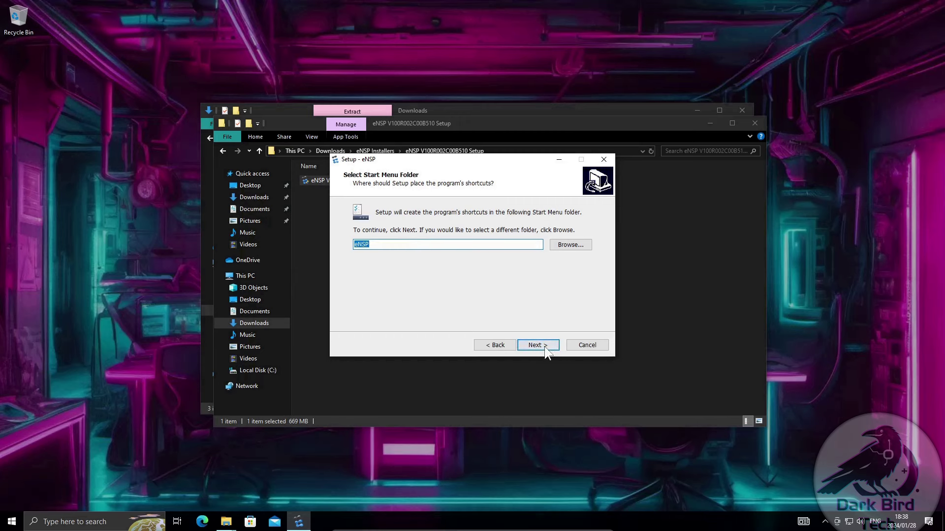
left_click(544, 346)
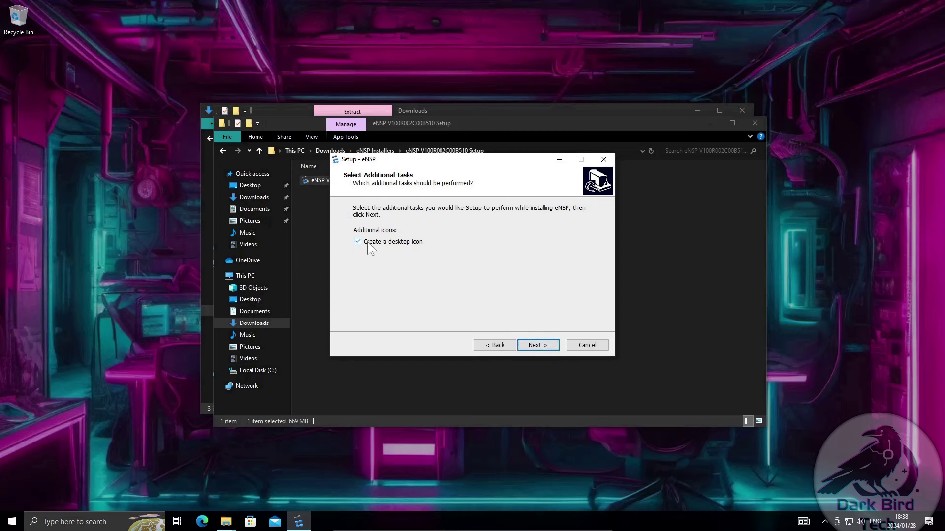
left_click(551, 345)
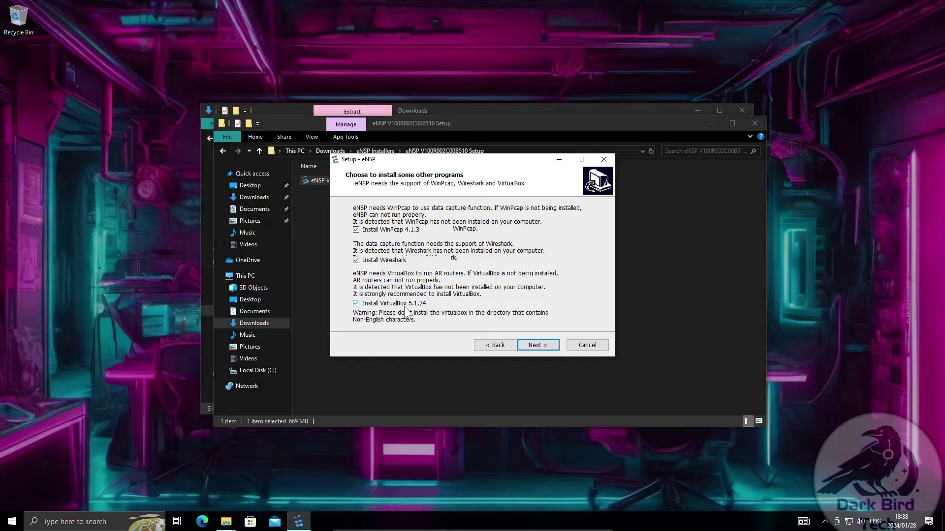
left_click(552, 346)
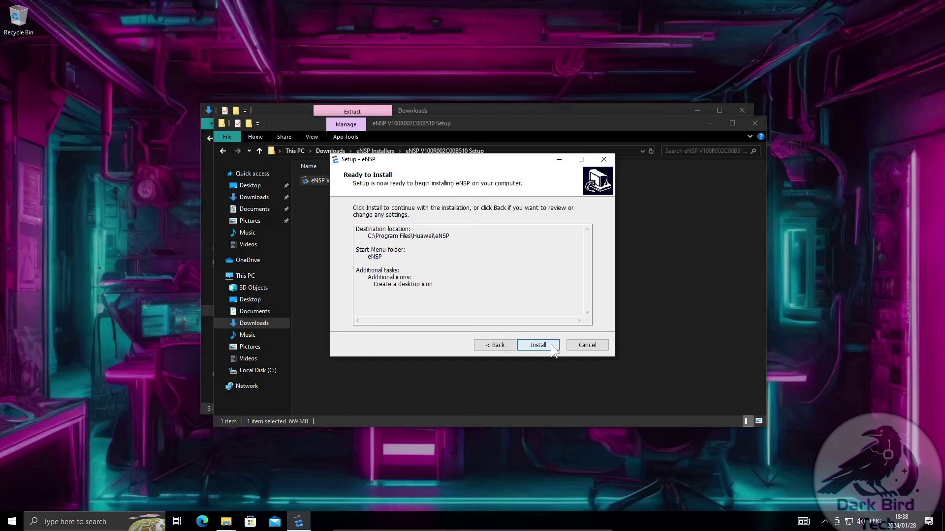
left_click(552, 346)
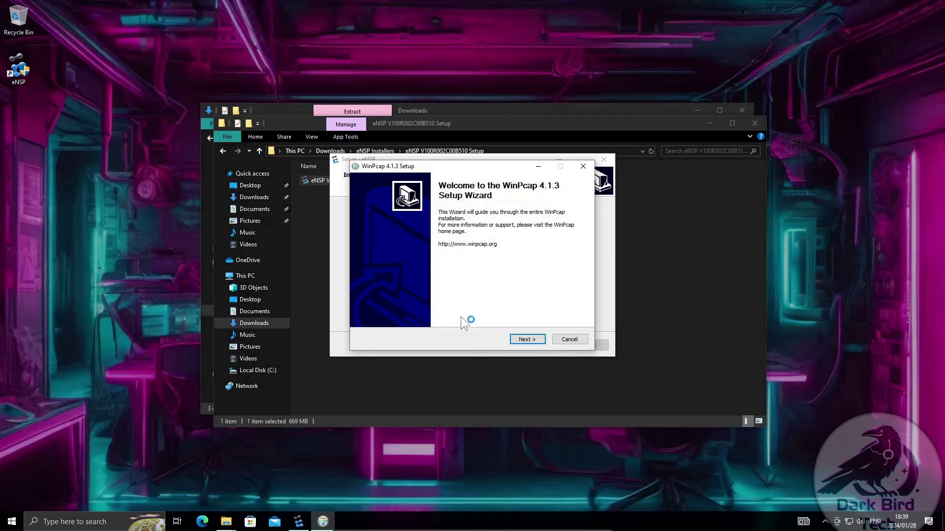
Accept the WinPcap 4.1.3 licence and install it with default options
left_click(530, 339)
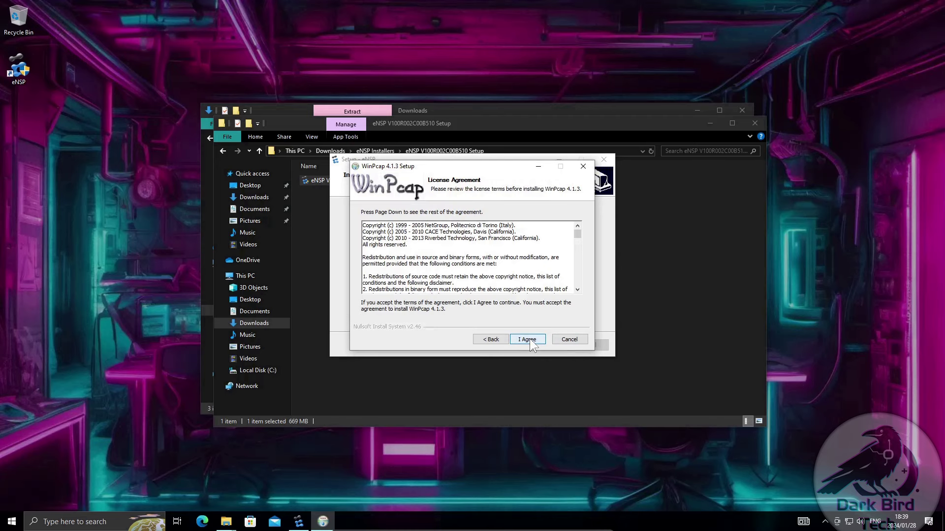
left_click(530, 339)
left_click(530, 339)
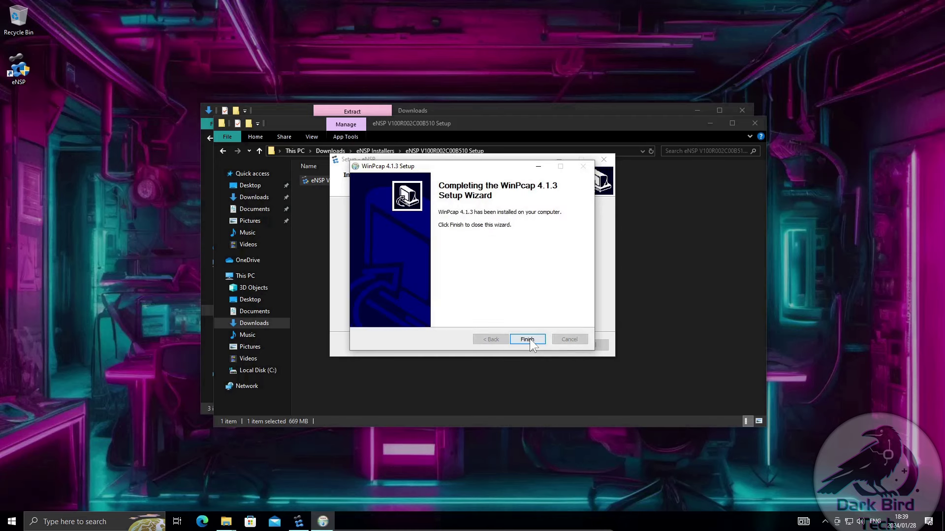
left_click(530, 339)
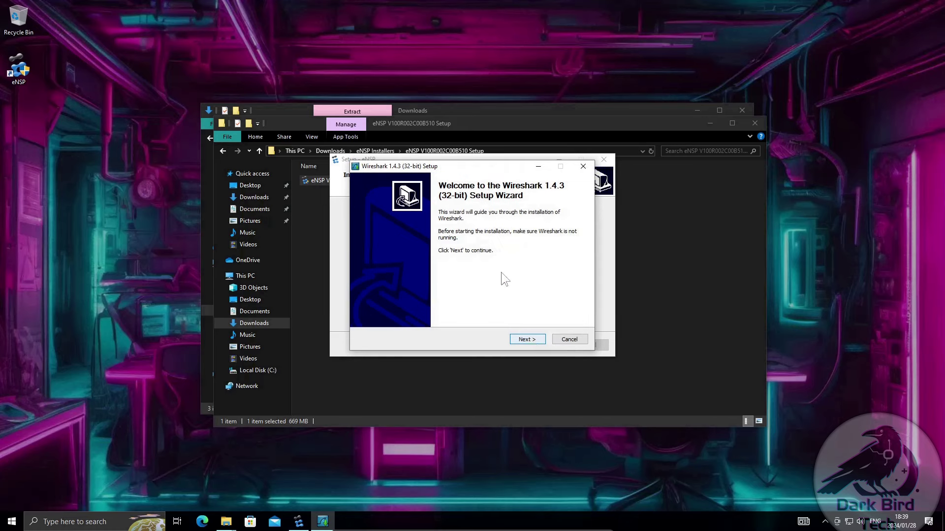
Install Wireshark 1.4.3 with default components, shortcuts and folder, keeping the existing WinPcap
left_click(533, 340)
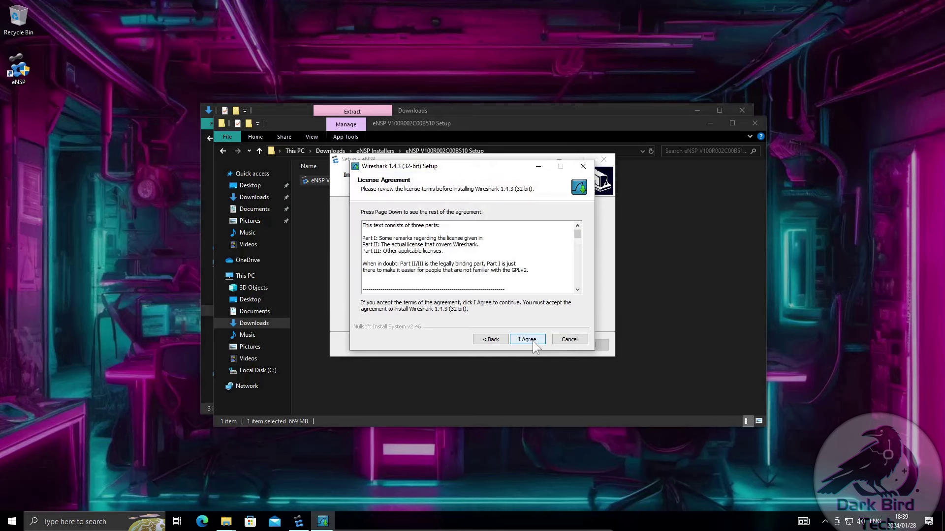
left_click(532, 339)
left_click(524, 339)
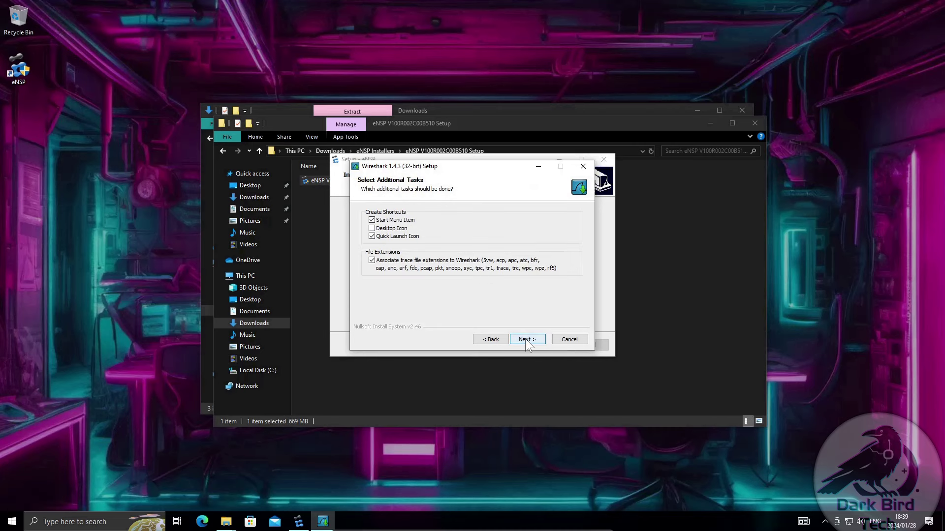
left_click(524, 339)
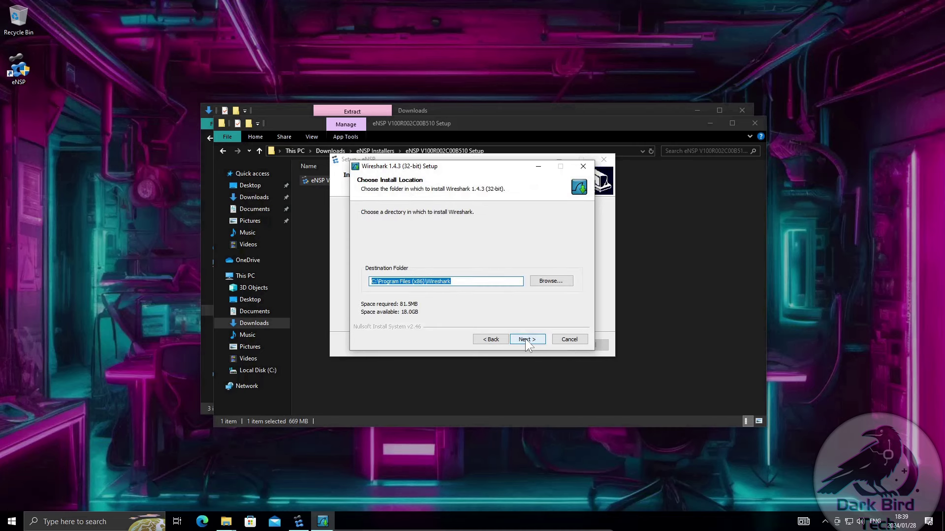
left_click(525, 339)
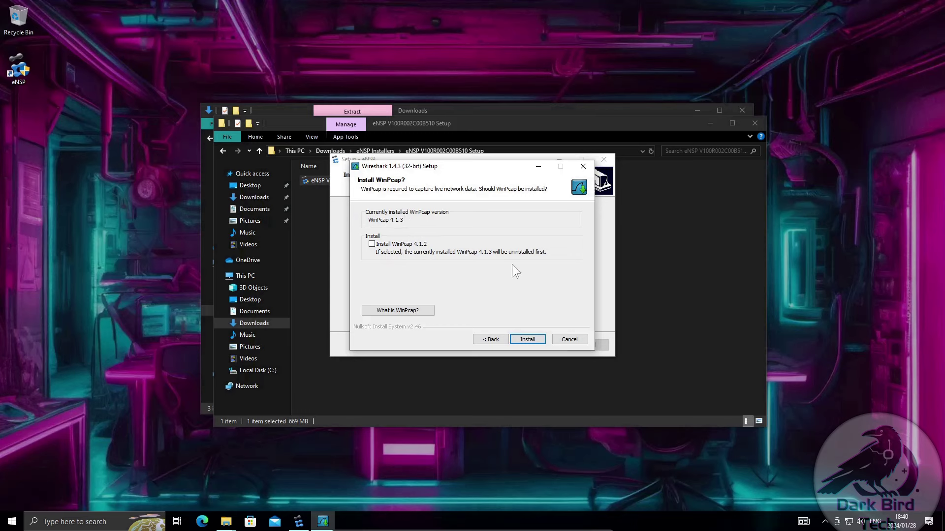
left_click(524, 340)
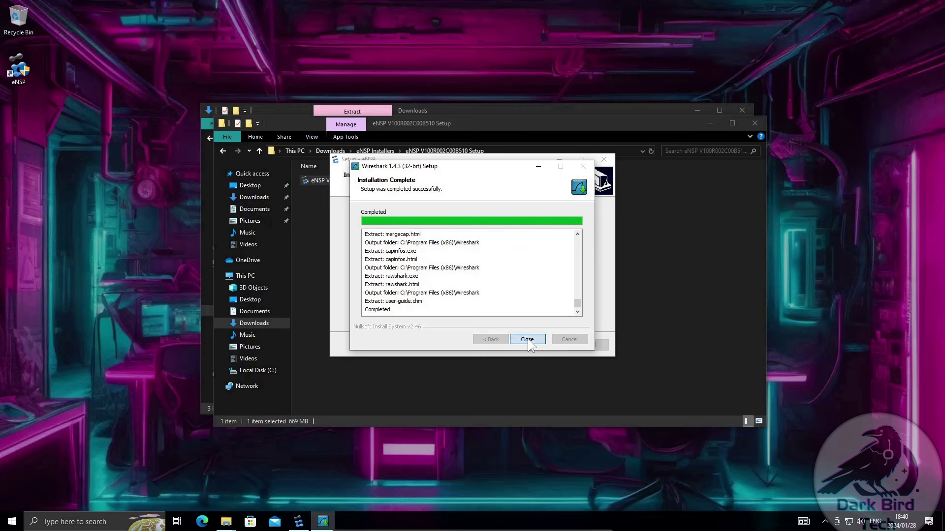
left_click(526, 339)
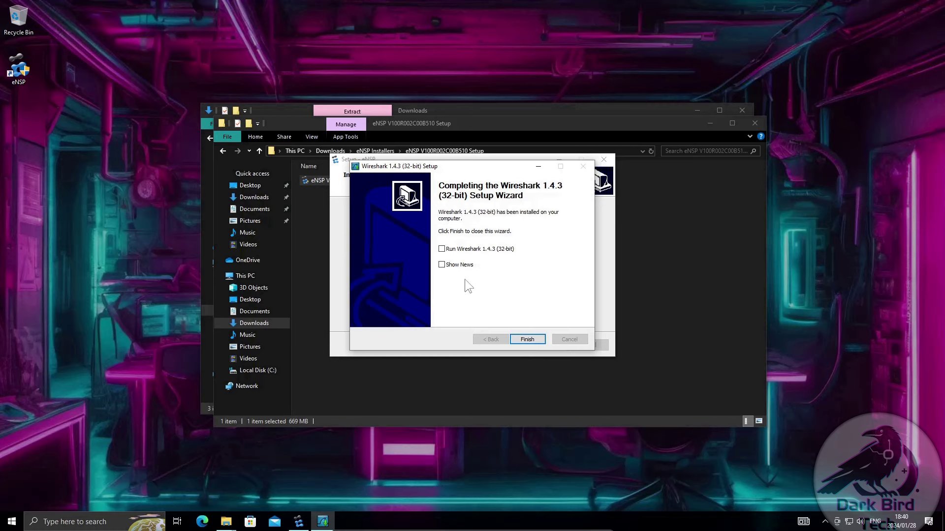
left_click(528, 340)
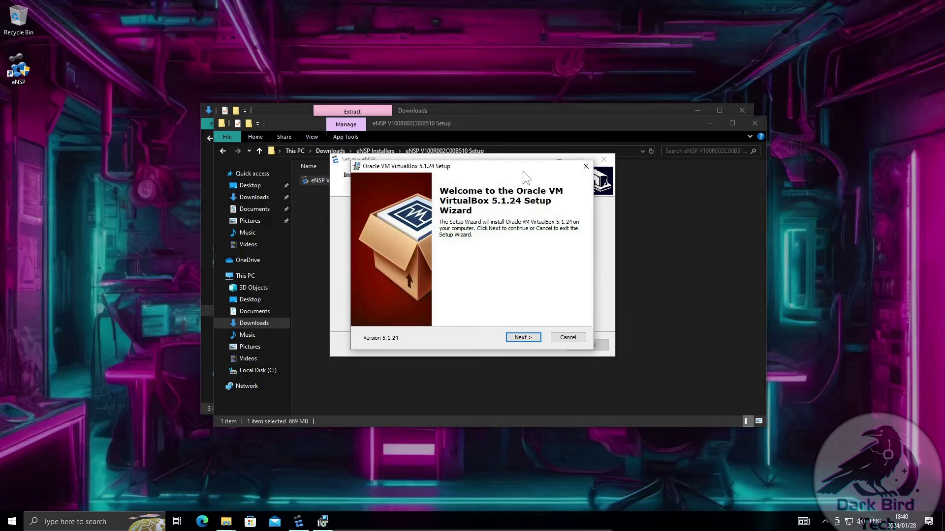
Install VirtualBox 5.1.24 with defaults and the USB driver, then untick eNSP's Show update log
left_click(522, 338)
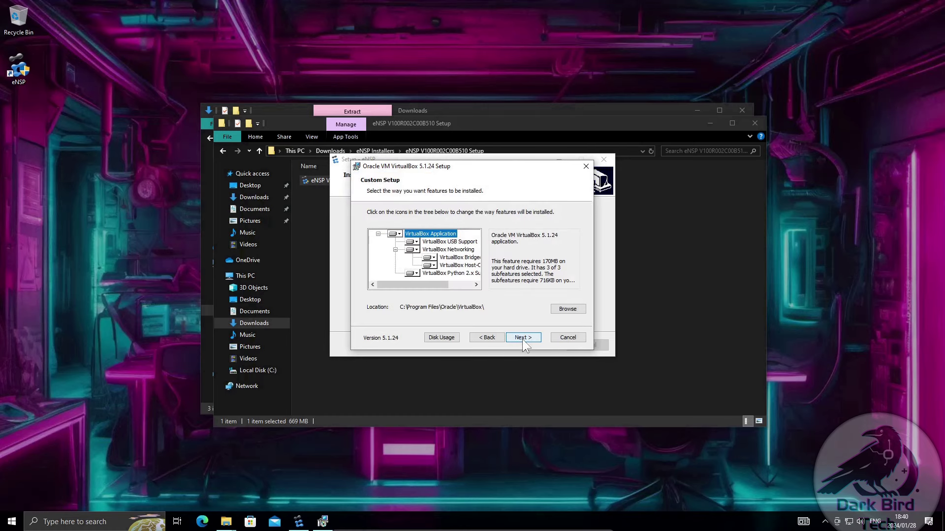
left_click(521, 339)
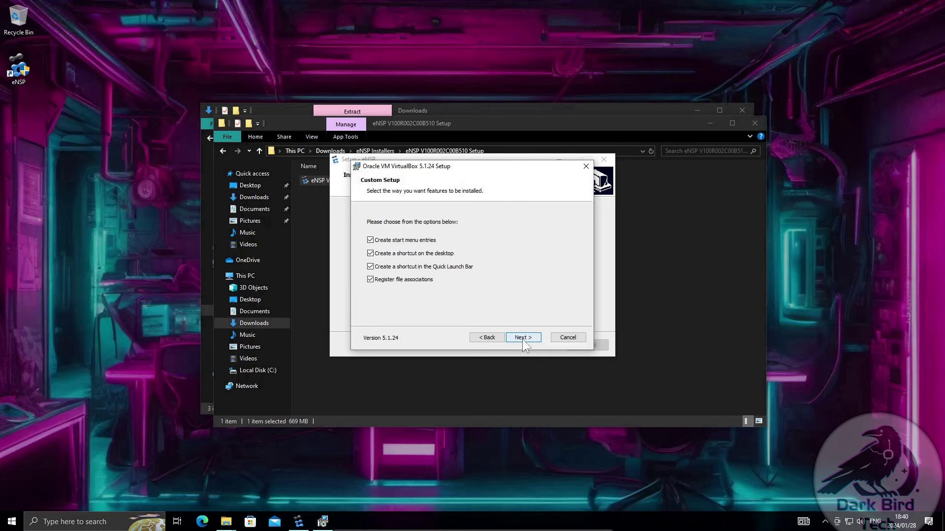
left_click(521, 339)
left_click(523, 339)
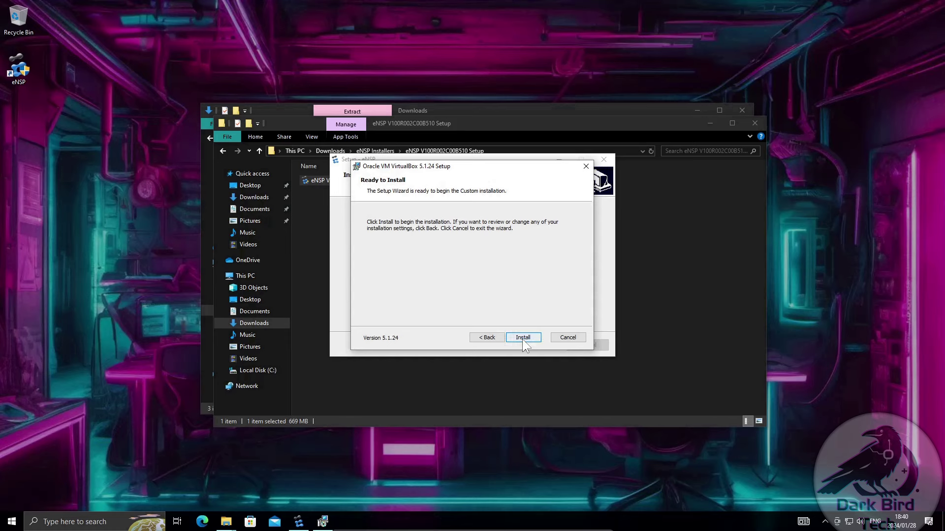
left_click(522, 338)
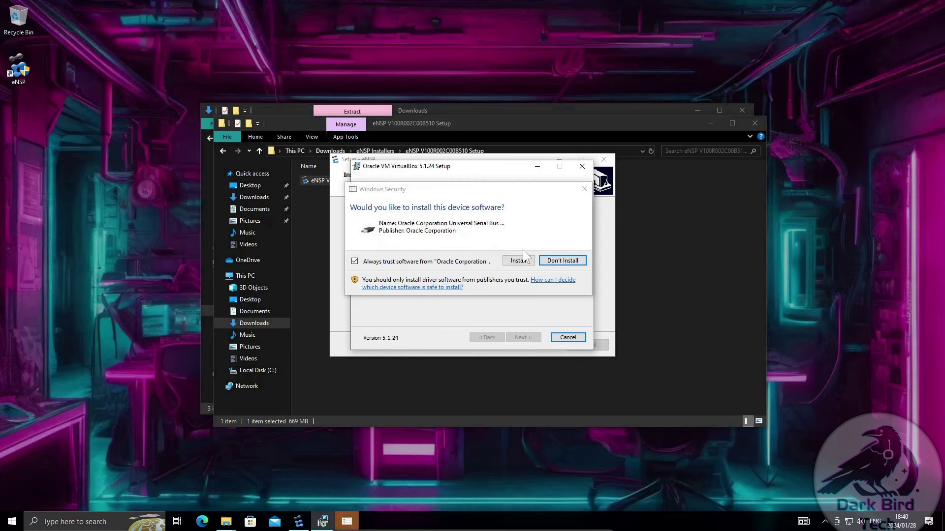
left_click(516, 259)
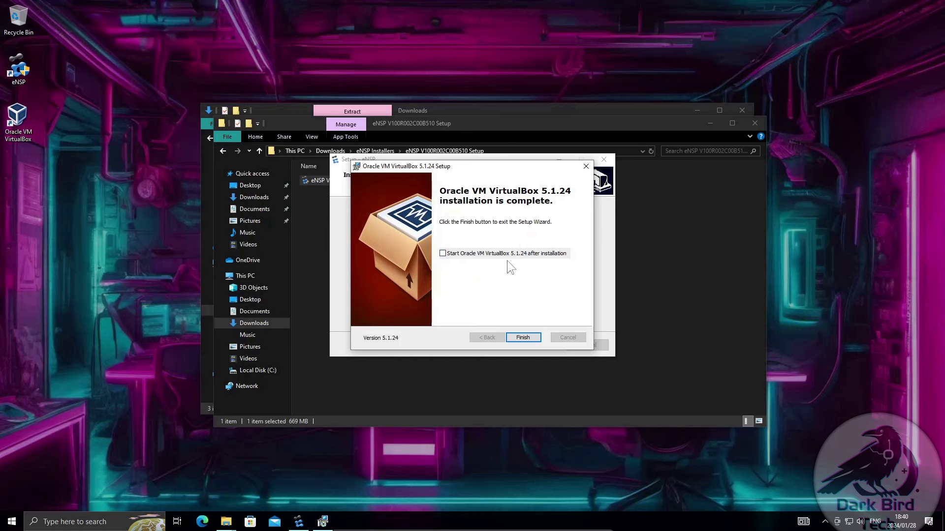
left_click(529, 339)
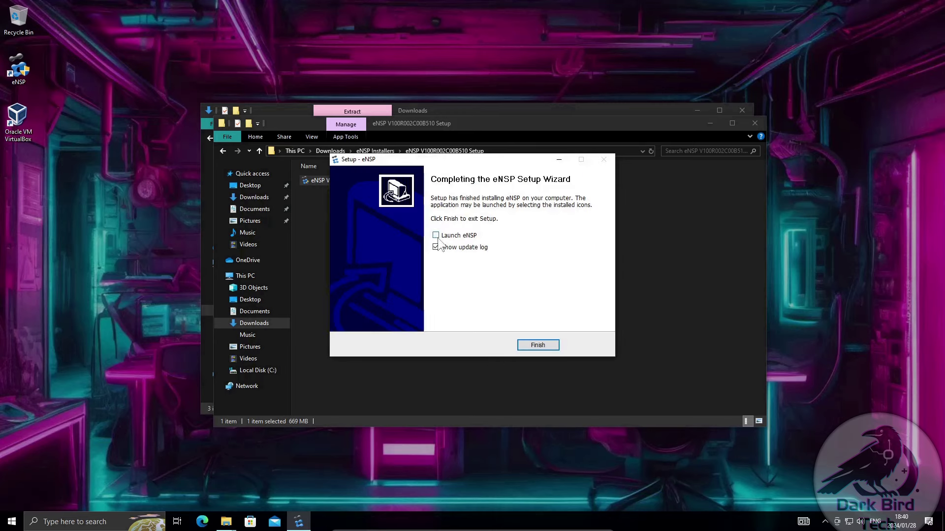
left_click(436, 247)
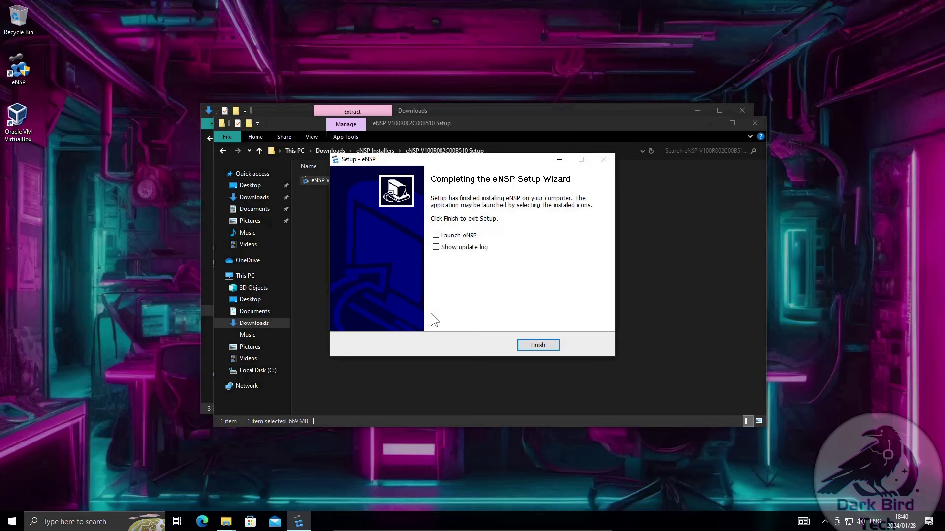
Finish the first eNSP setup and launch eNSP_Setup from the eNSP V100R003C00SPC100 Setup folder
left_click(538, 346)
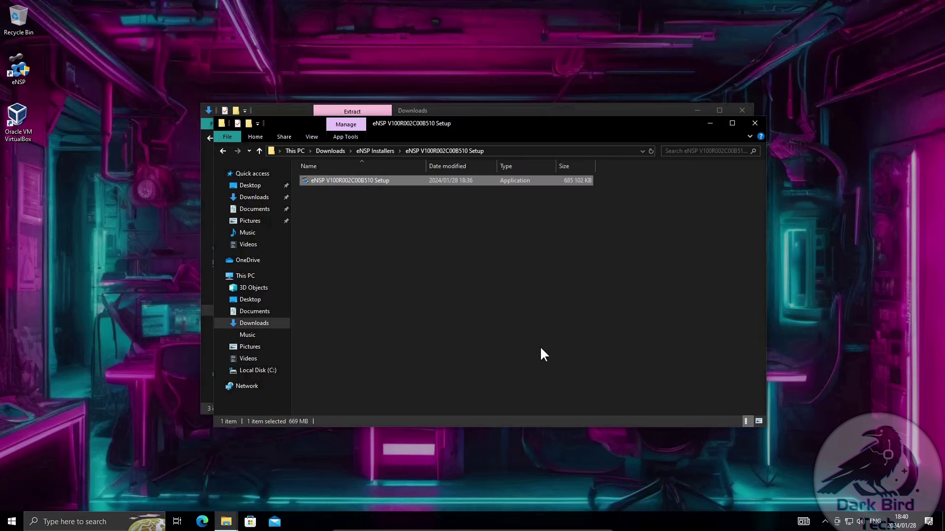
left_click(382, 151)
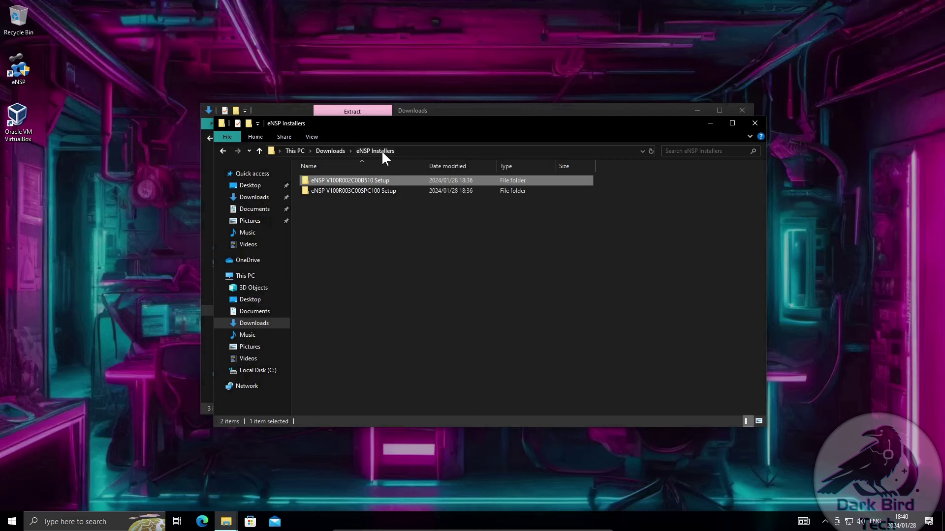
double_click(341, 192)
left_click(334, 182)
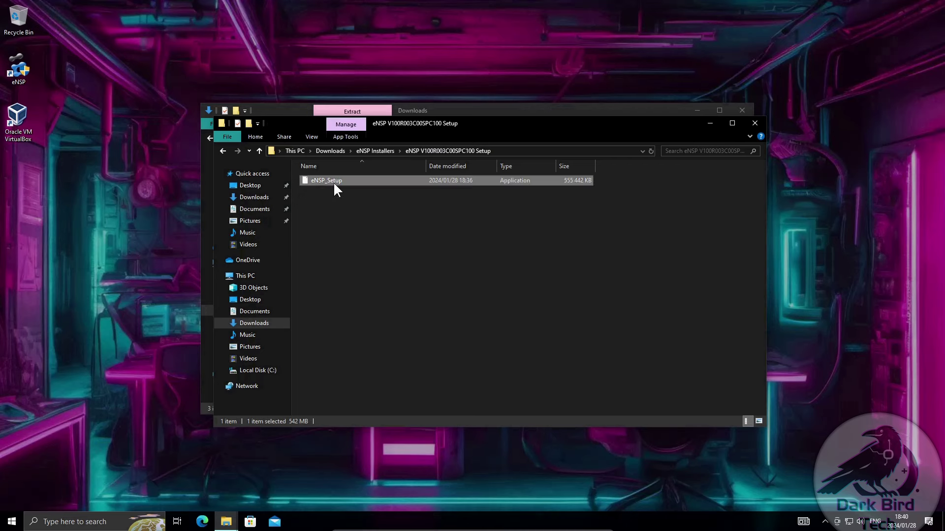
double_click(334, 183)
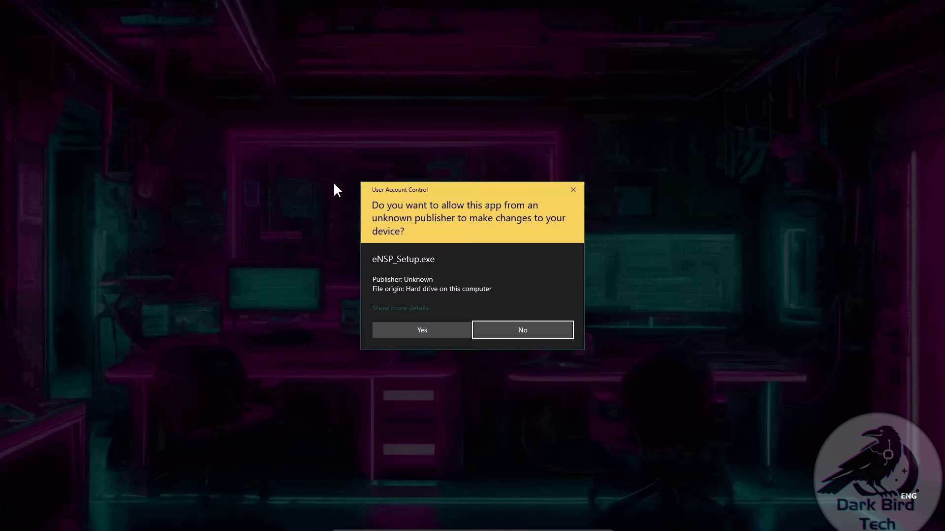
Install eNSP V1.3.00.100 with default folders and desktop icon, with Show update log unticked
left_click(404, 333)
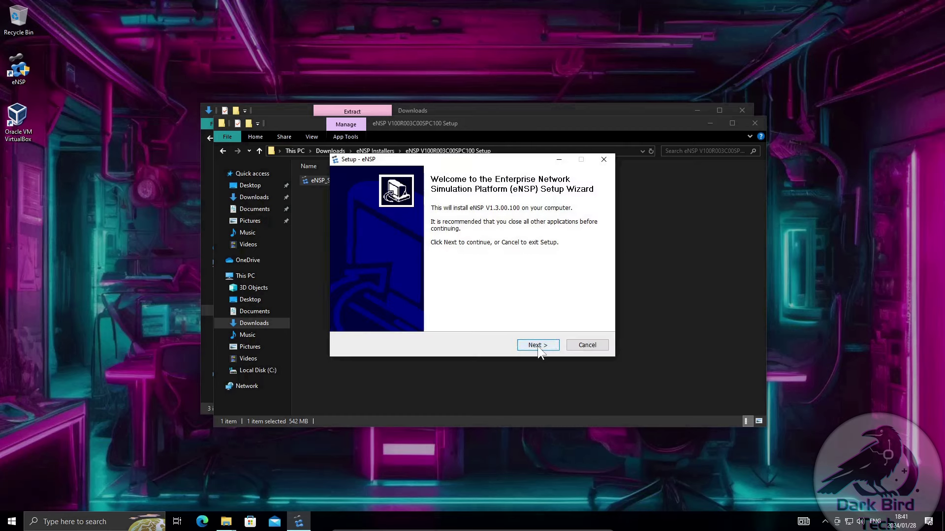
left_click(538, 347)
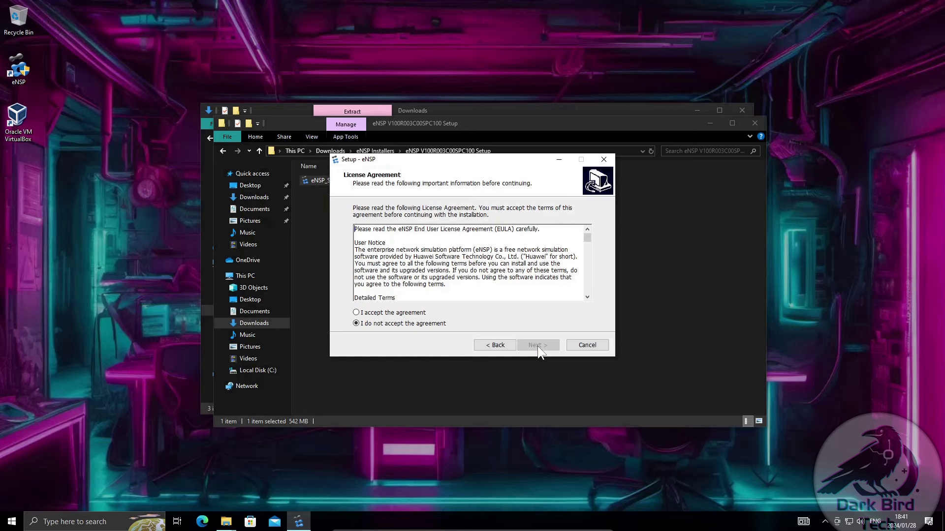
left_click(393, 313)
left_click(534, 346)
left_click(534, 347)
left_click(533, 347)
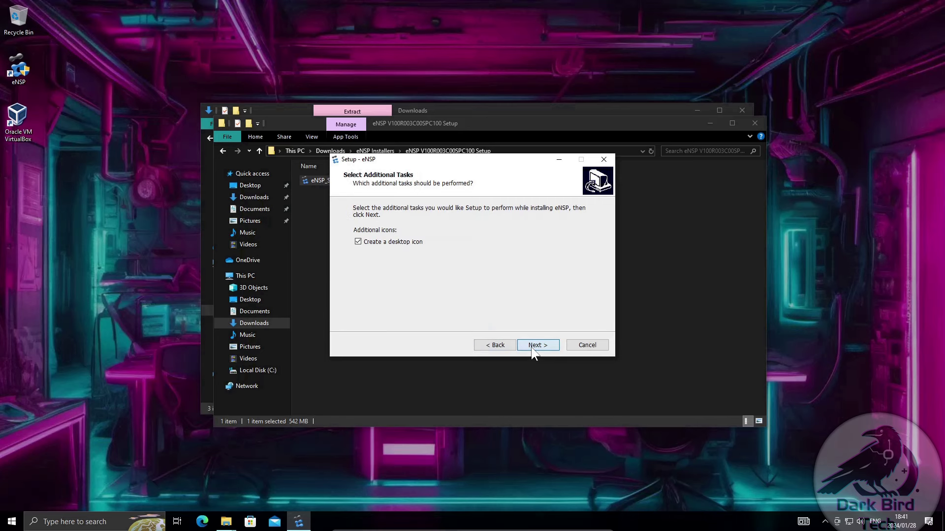
left_click(535, 346)
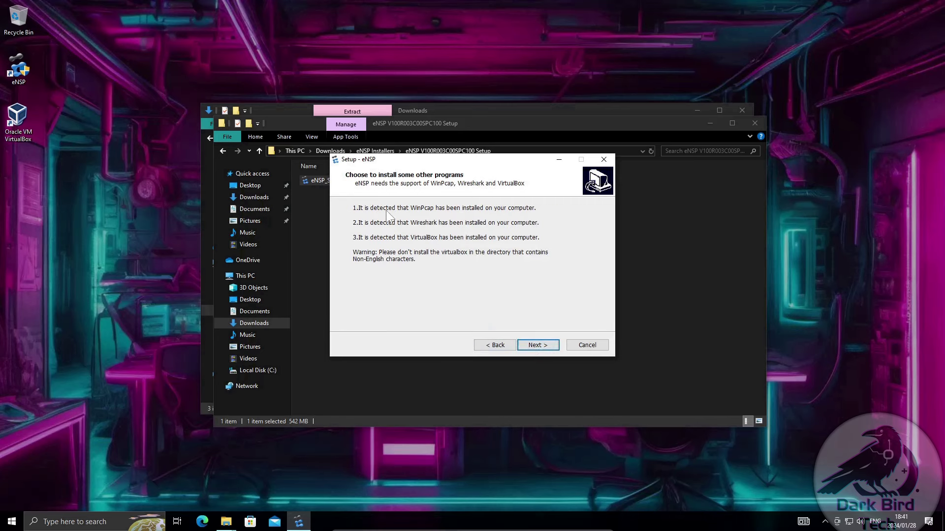
left_click(536, 347)
left_click(537, 347)
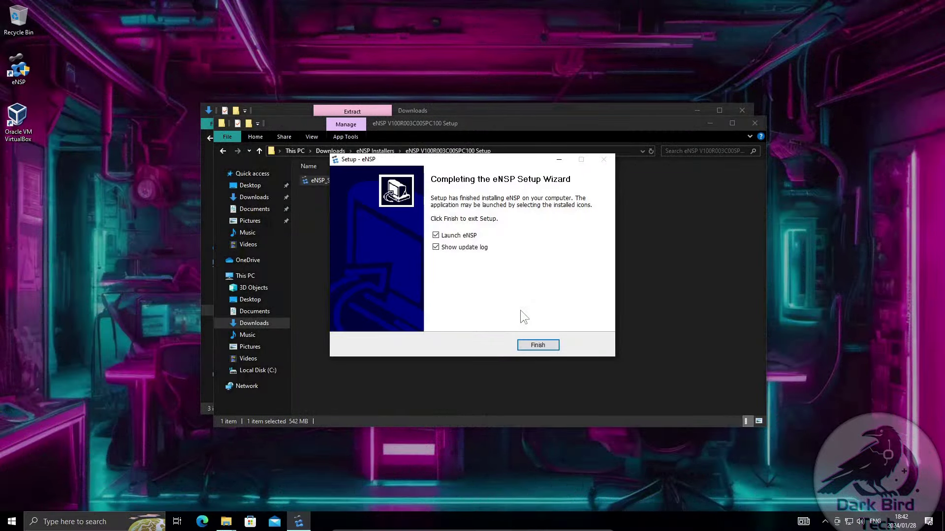
left_click(435, 245)
left_click(437, 249)
Extract the VirtualBox v5.2.44 Installer archive, then launch VirtualBox and dismiss its compatibility warning
left_click(537, 345)
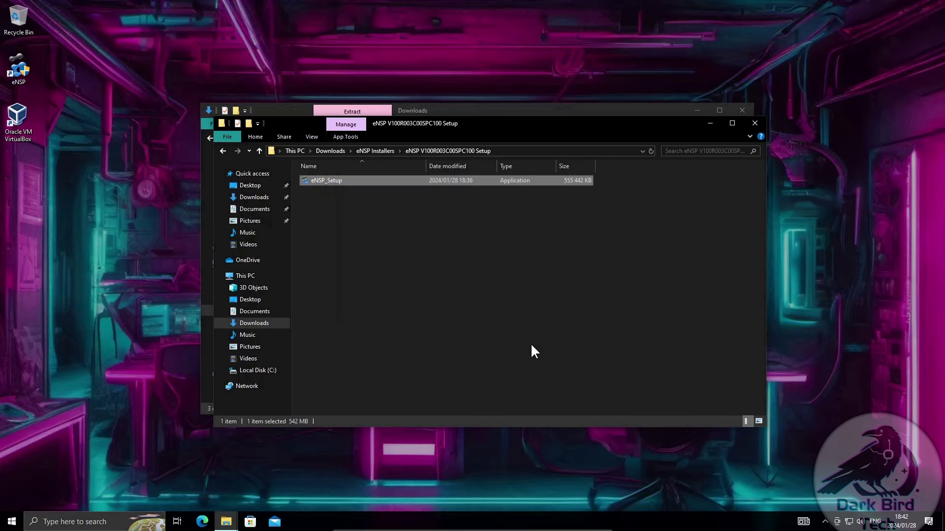
left_click(755, 127)
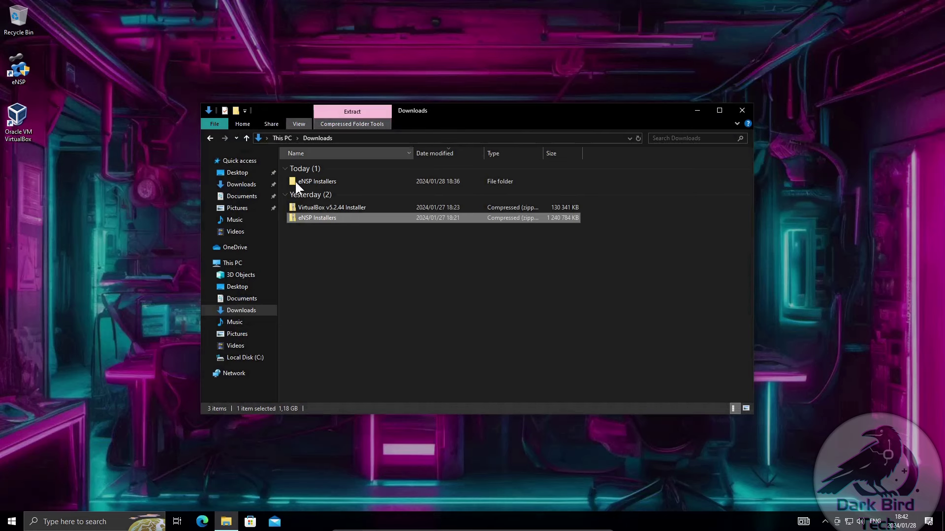
left_click(326, 207)
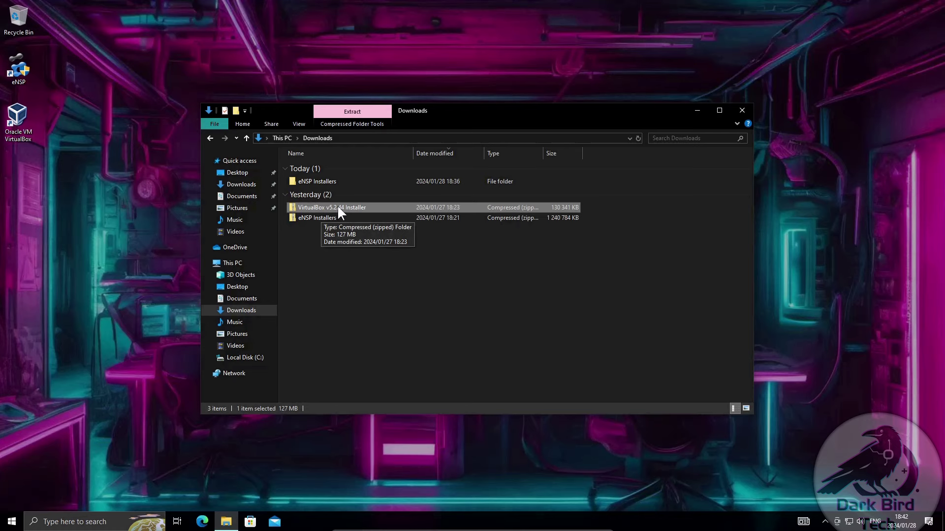
right_click(337, 205)
left_click(377, 235)
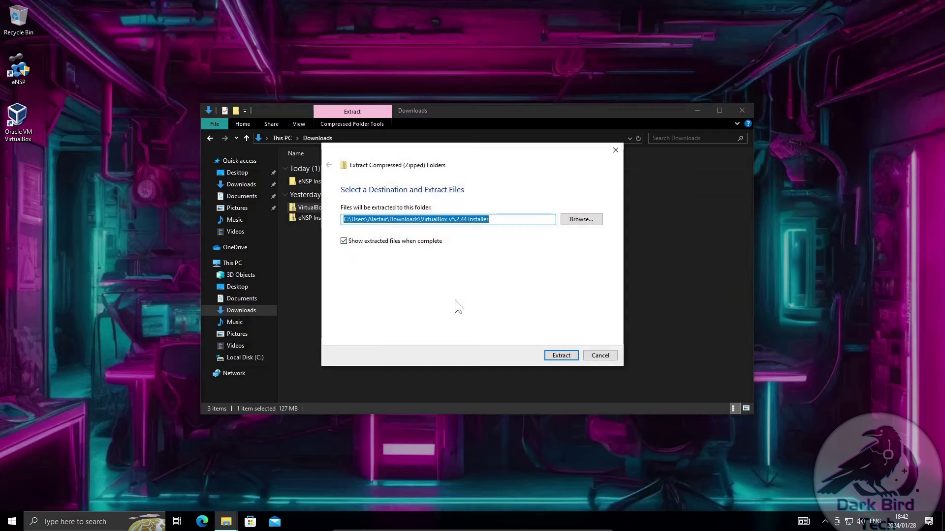
left_click(555, 354)
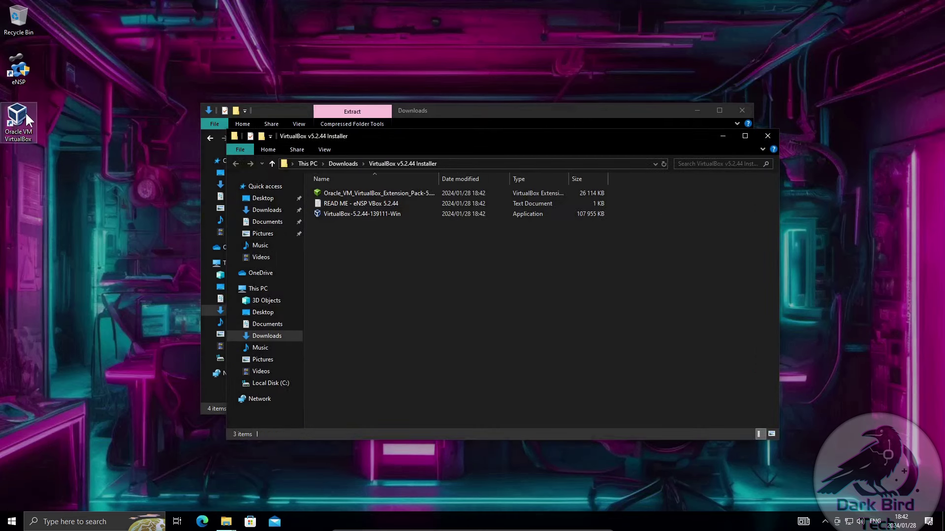
double_click(18, 121)
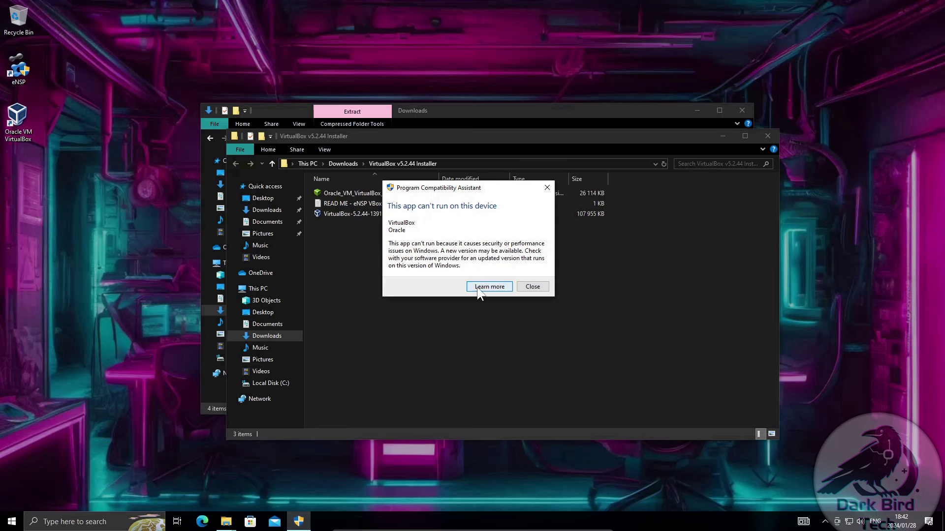
left_click(532, 288)
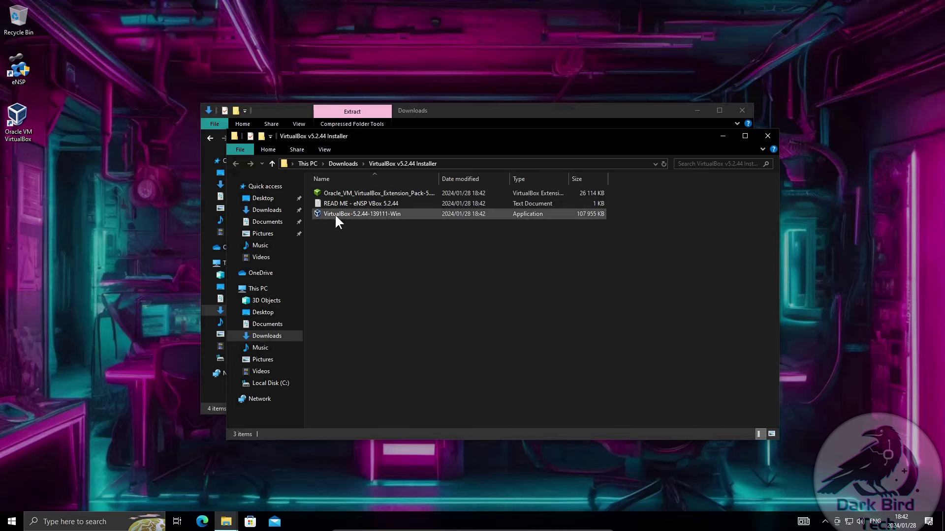
Launch the VirtualBox 5.2.44 installer and start installing with default features and shortcuts
double_click(362, 215)
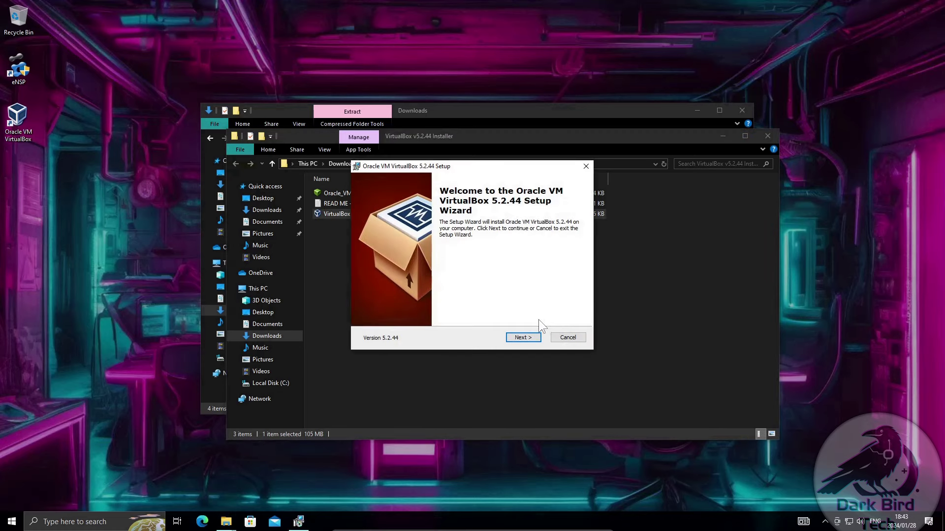
left_click(521, 340)
left_click(521, 339)
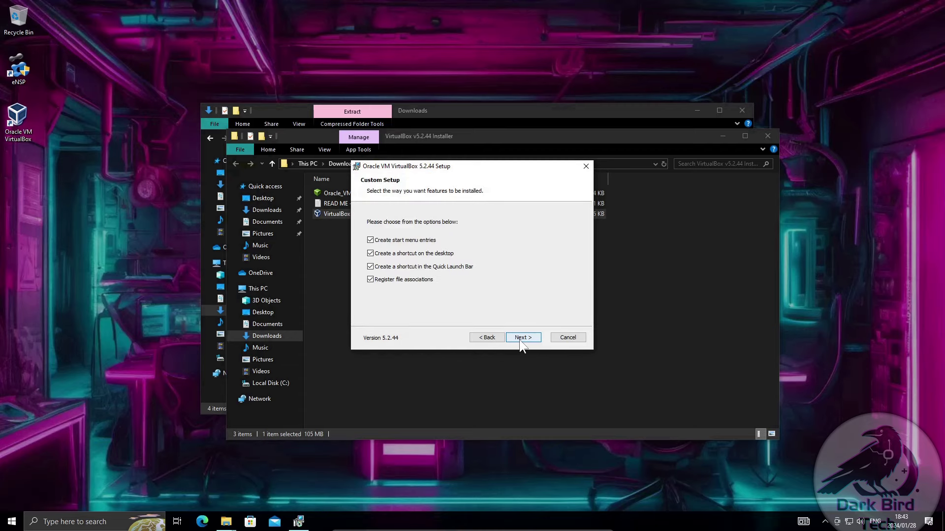
left_click(521, 340)
left_click(522, 340)
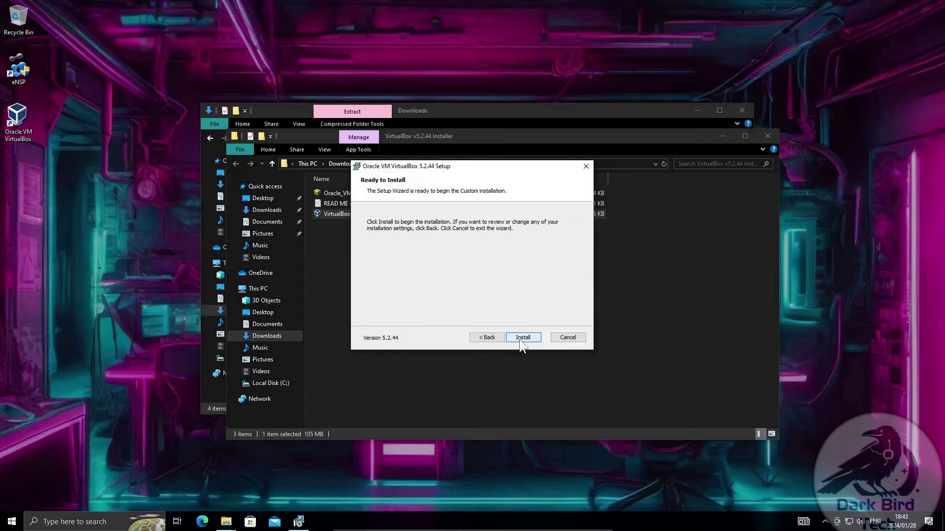
left_click(521, 339)
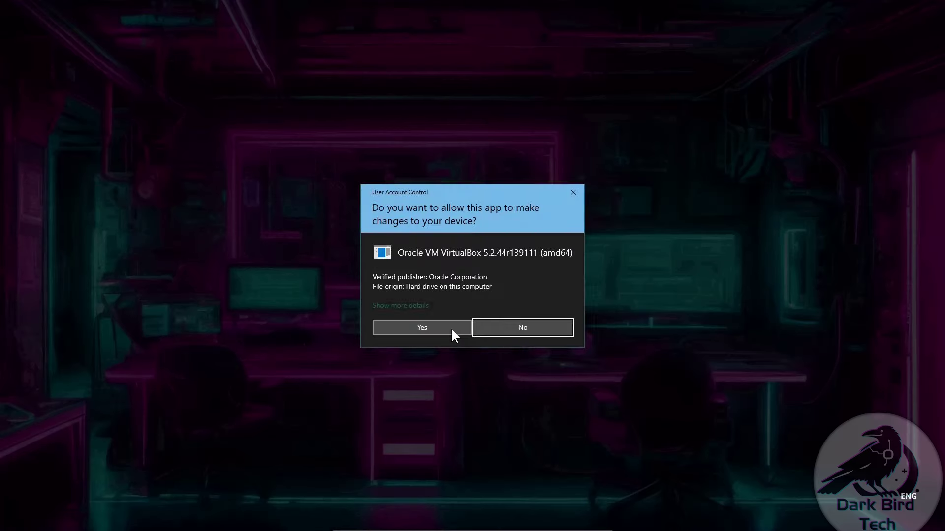
Allow admin rights and the USB driver, finish without starting VirtualBox, and close Explorer windows
left_click(451, 329)
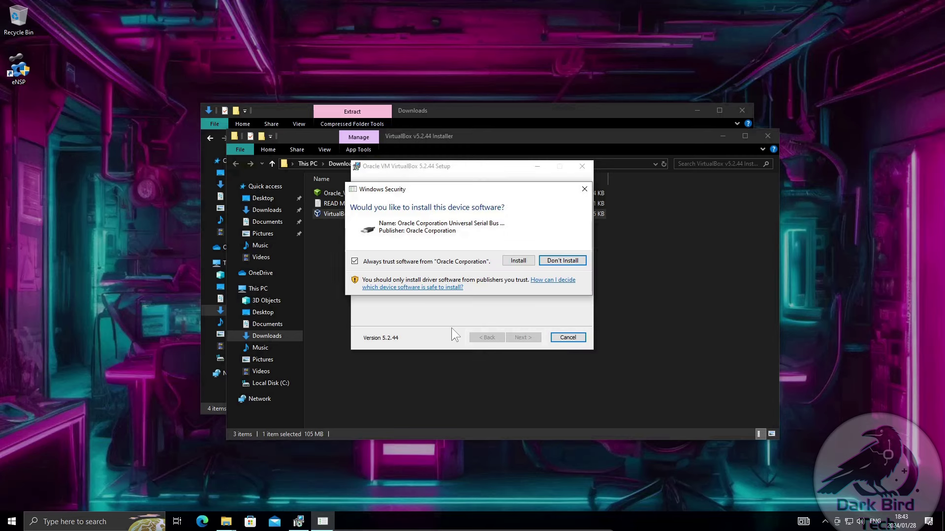
left_click(518, 261)
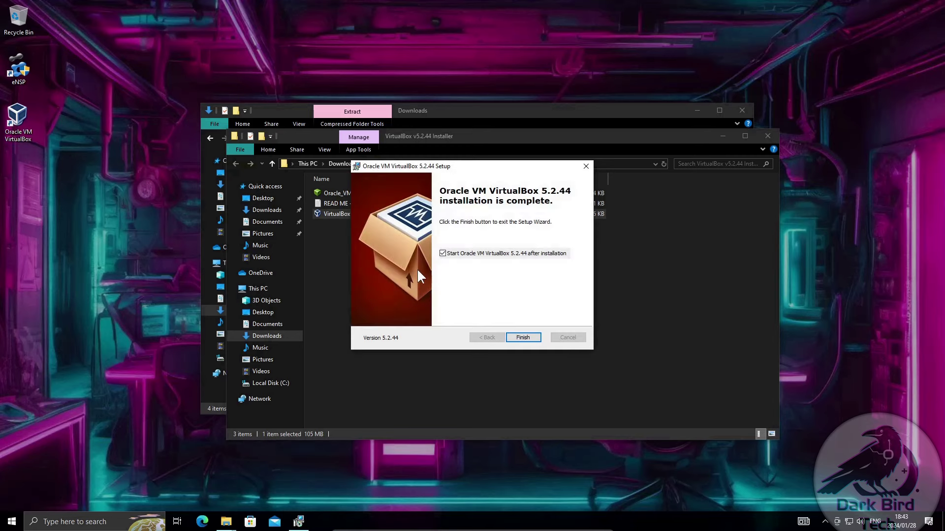
left_click(442, 253)
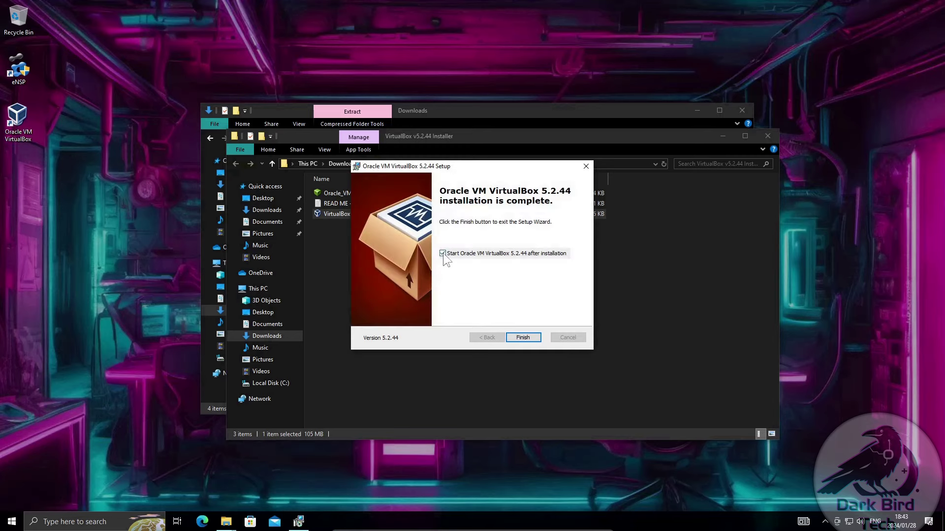
left_click(523, 338)
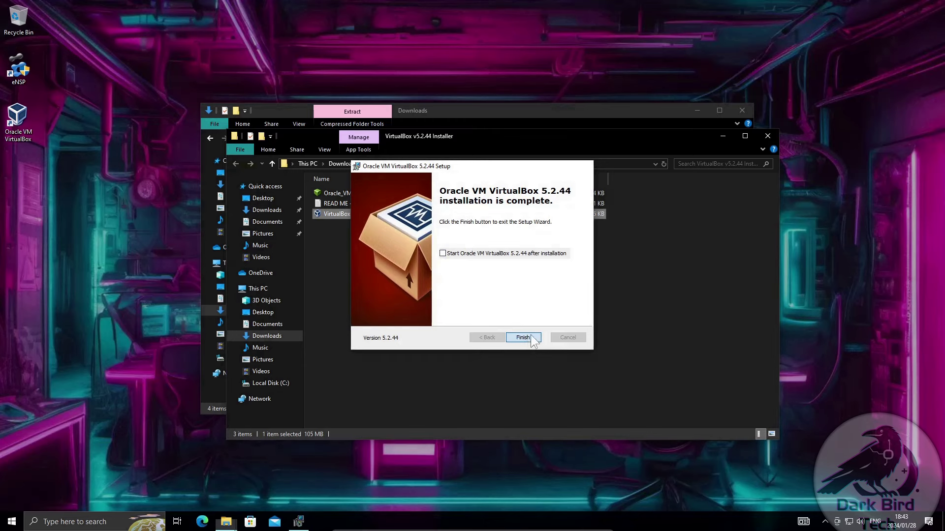
left_click(763, 138)
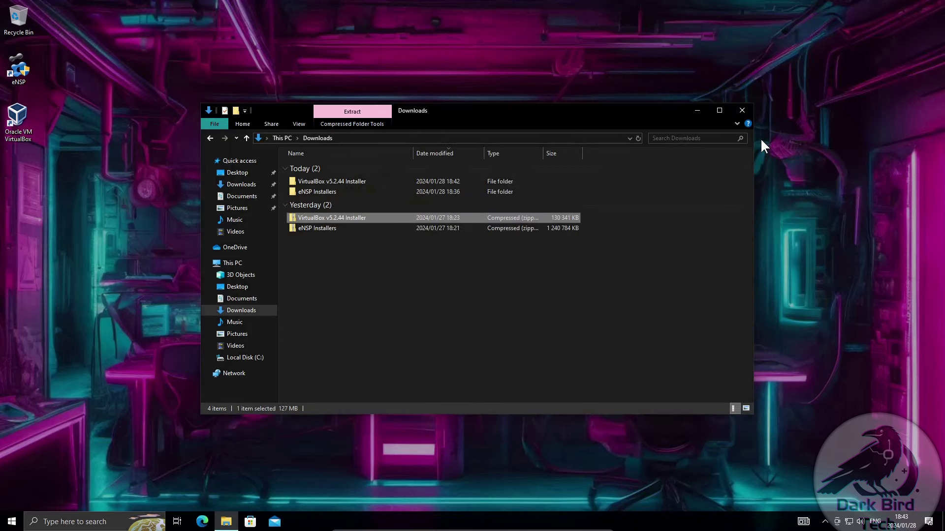
left_click(743, 111)
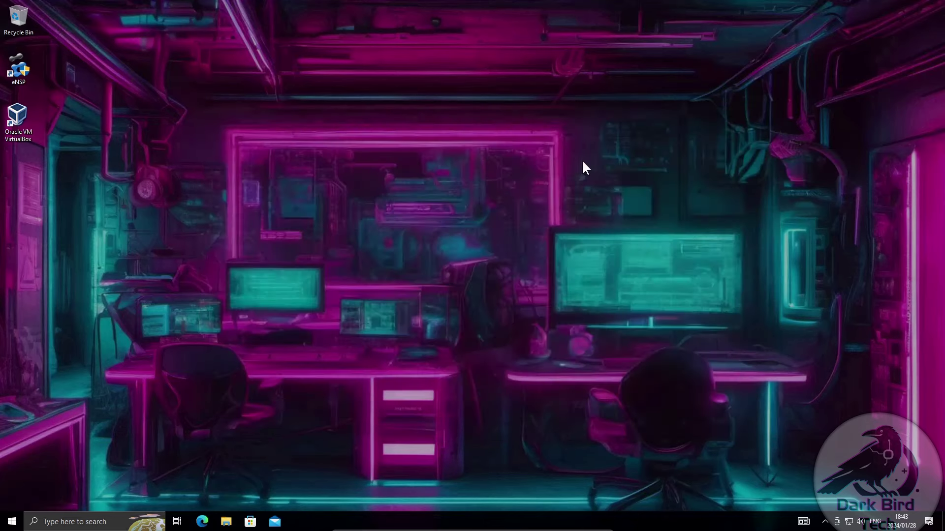
double_click(19, 121)
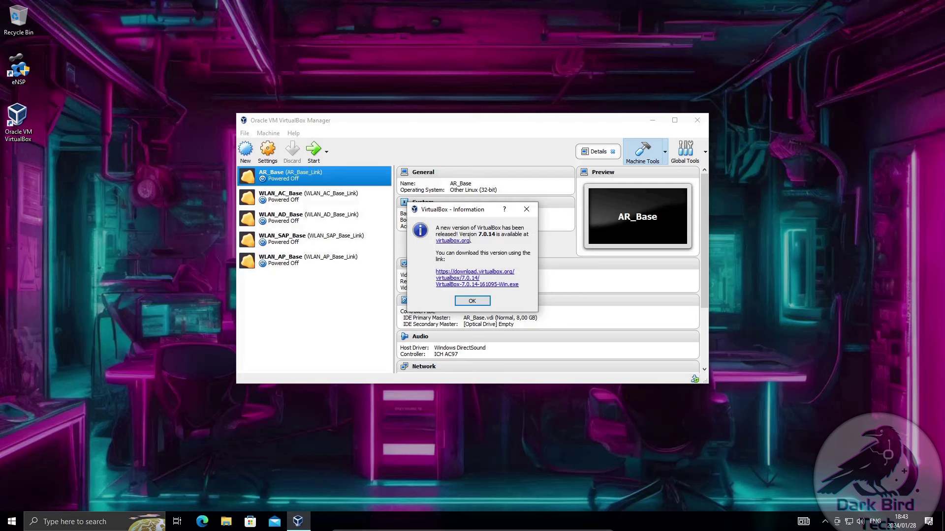
left_click(472, 301)
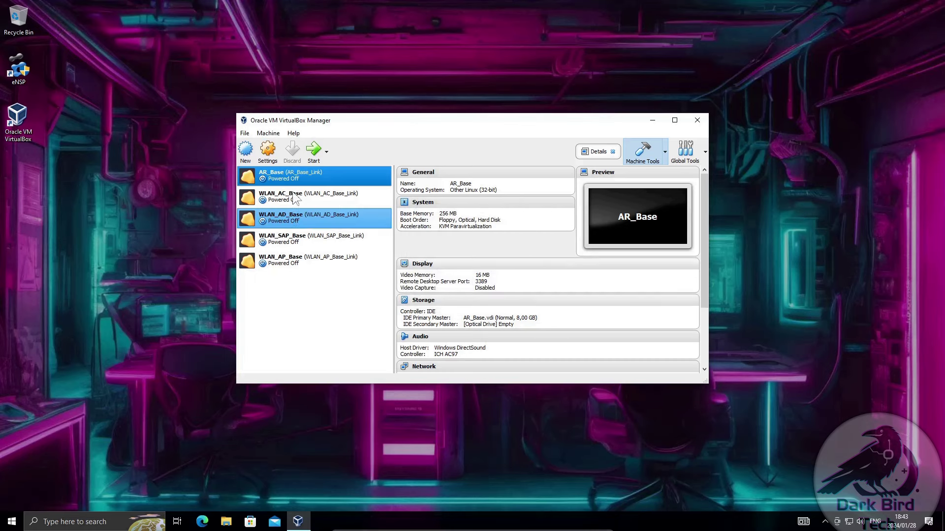
left_click(305, 263, "ctrl")
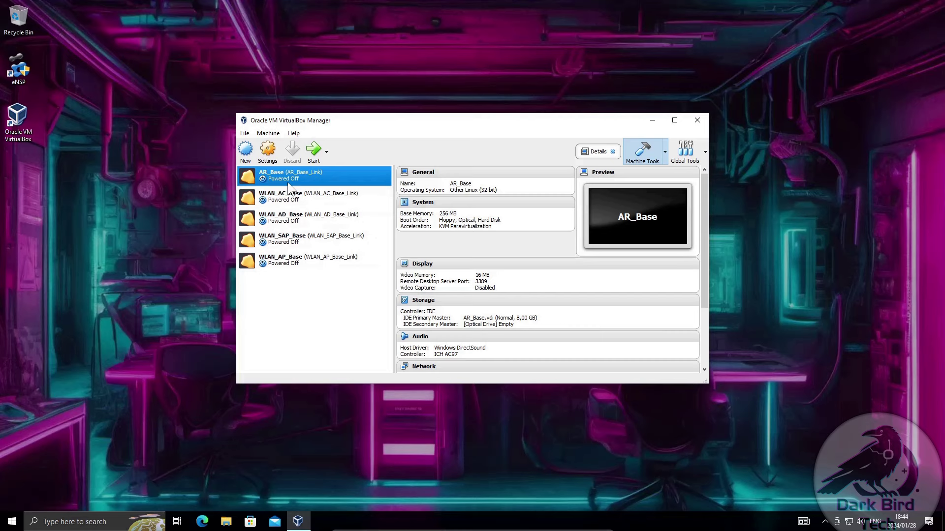
left_click(292, 264, "ctrl")
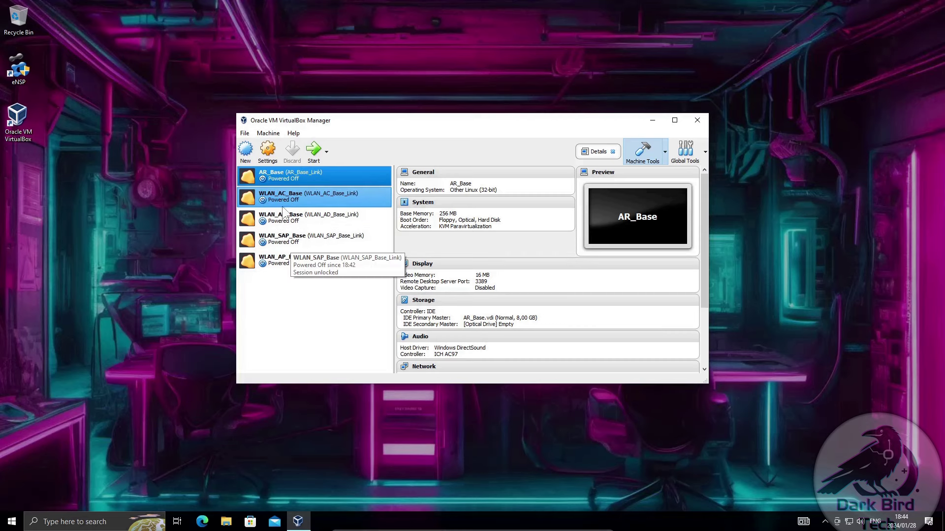
left_click(698, 120)
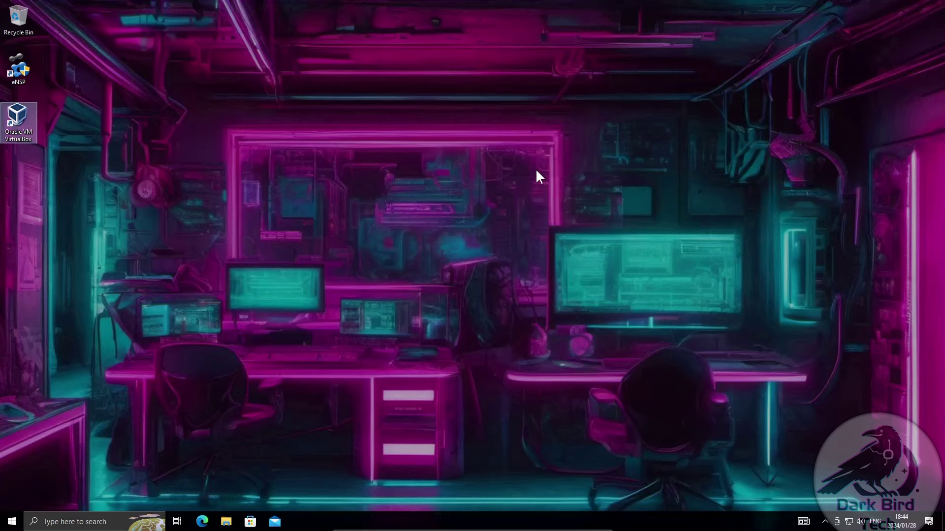
Launch eNSP from the desktop with administrator permission, approving the User Account Control prompt
double_click(21, 65)
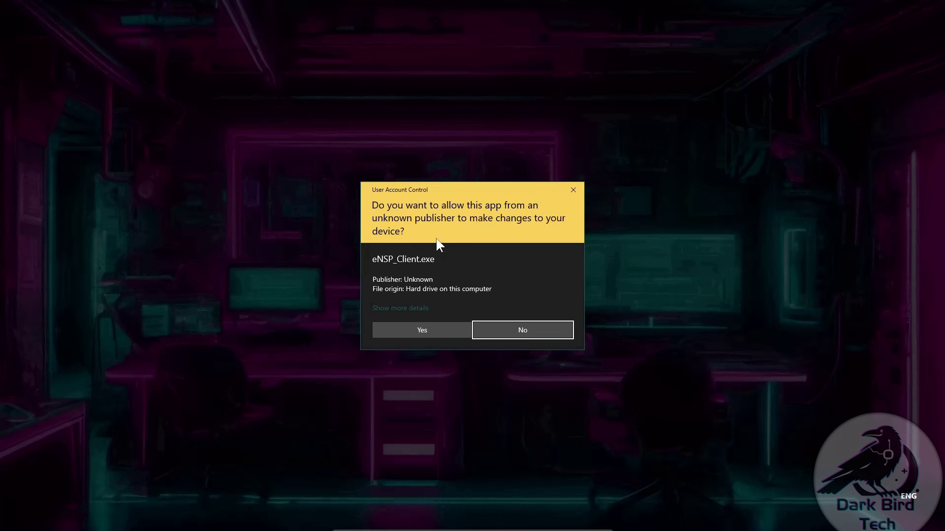
left_click(431, 332)
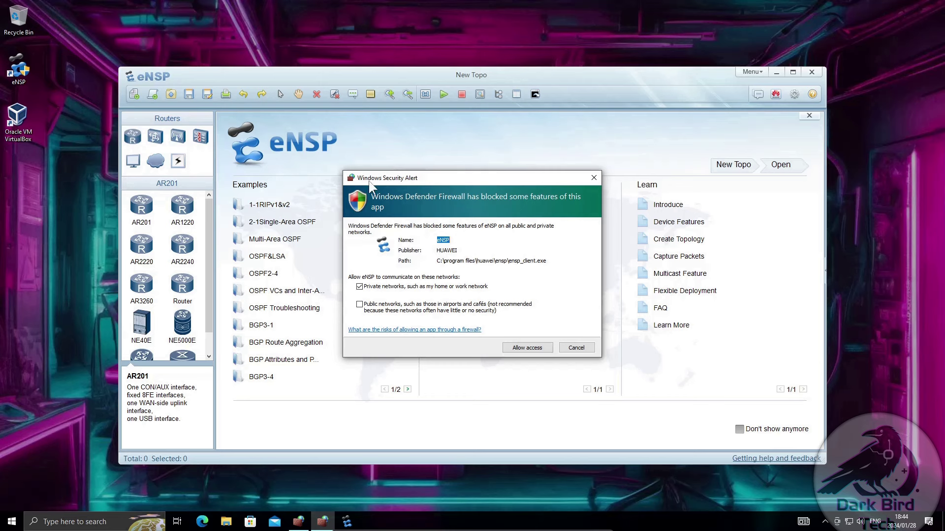
Allow eNSP and ensp_vboxserver through the firewall on public networks, then acknowledge the eNSP_Client warning
left_click(363, 308)
left_click(541, 350)
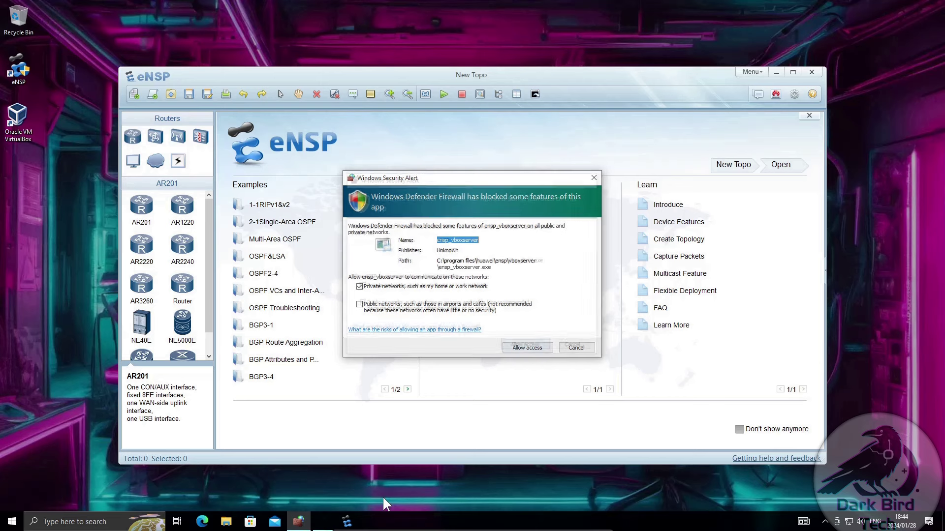
left_click(360, 307)
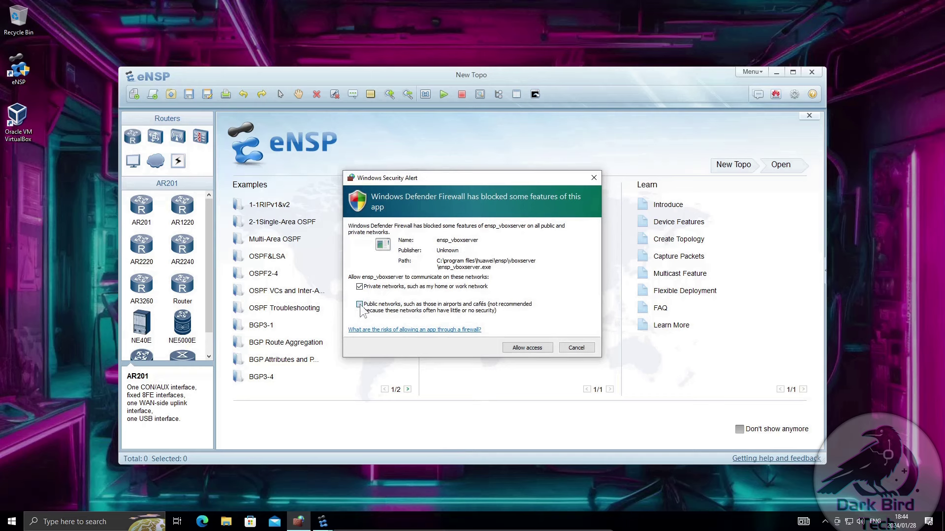
left_click(522, 351)
mouse_move(441, 239)
left_mouse_down()
mouse_move(462, 241)
mouse_move(440, 237)
left_mouse_up()
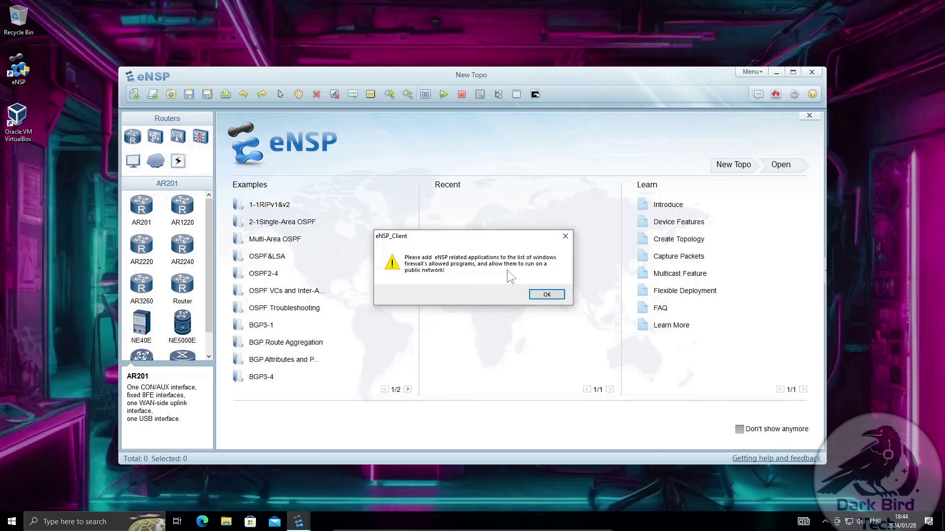
left_click(547, 294)
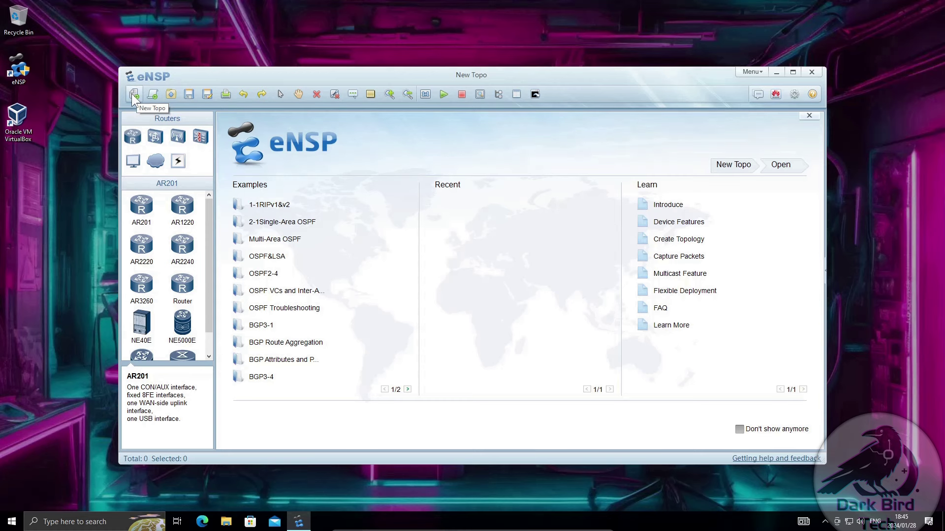
Start a new topology and place an AR2220 router (AR1) and an S5700 switch (LSW1)
left_click(131, 94)
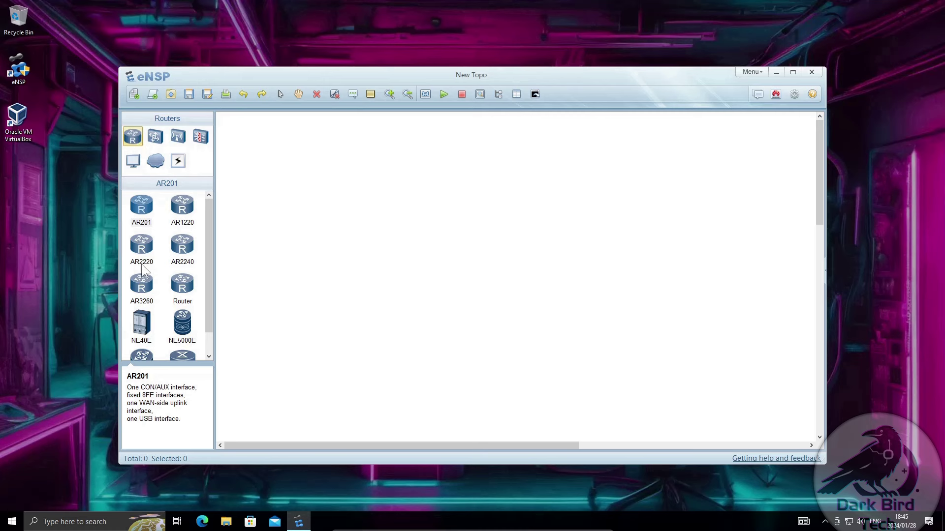
left_click(140, 247)
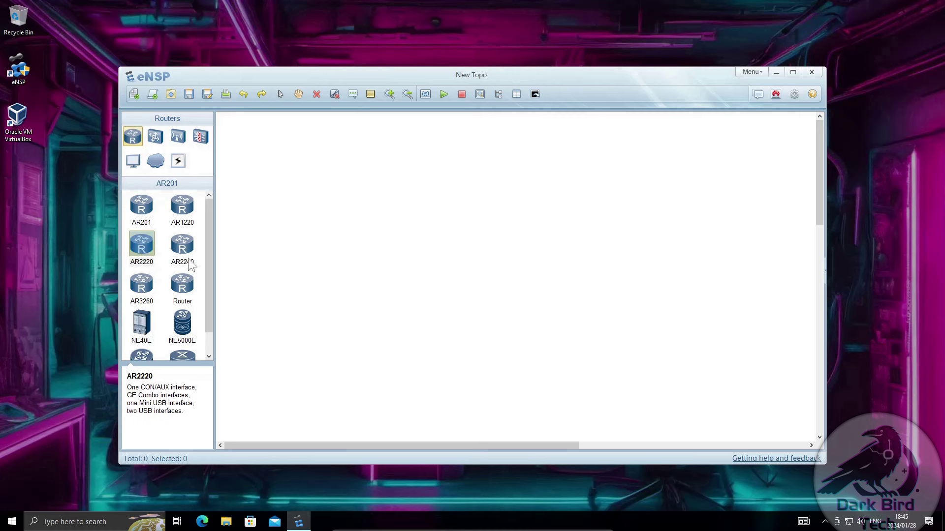
left_click(315, 176)
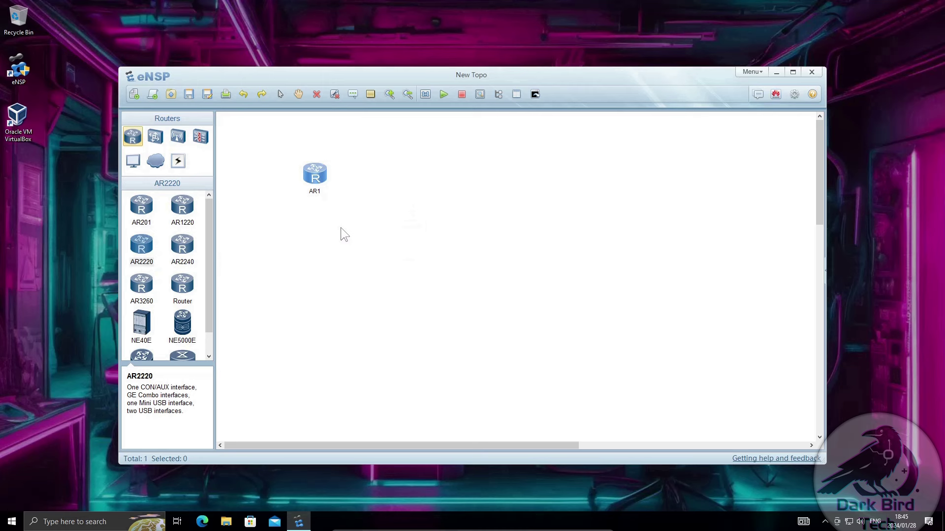
left_click(155, 137)
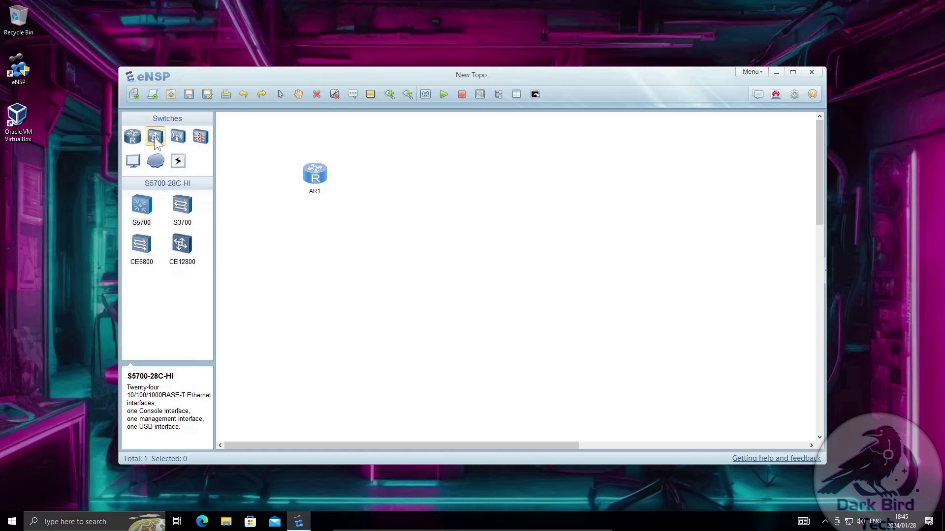
left_click(142, 207)
left_click(387, 181)
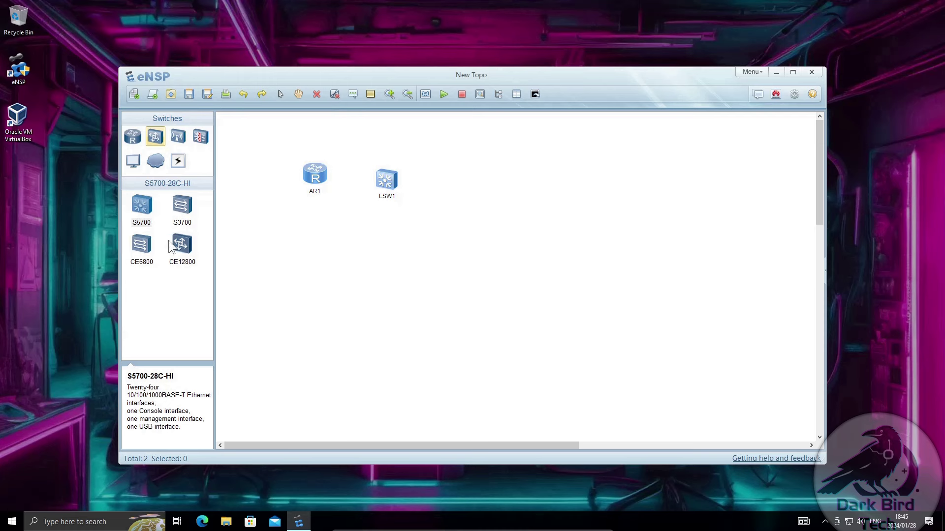
Place an AC6005 controller as AC1 and an AP2050 access point as AP1 beside it
left_click(177, 136)
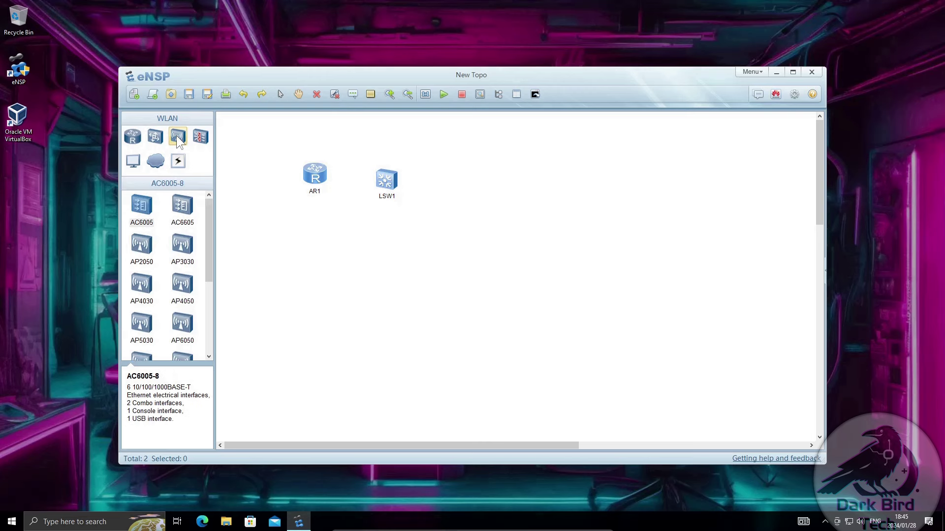
left_click(148, 199)
left_click(317, 245)
left_click(136, 250)
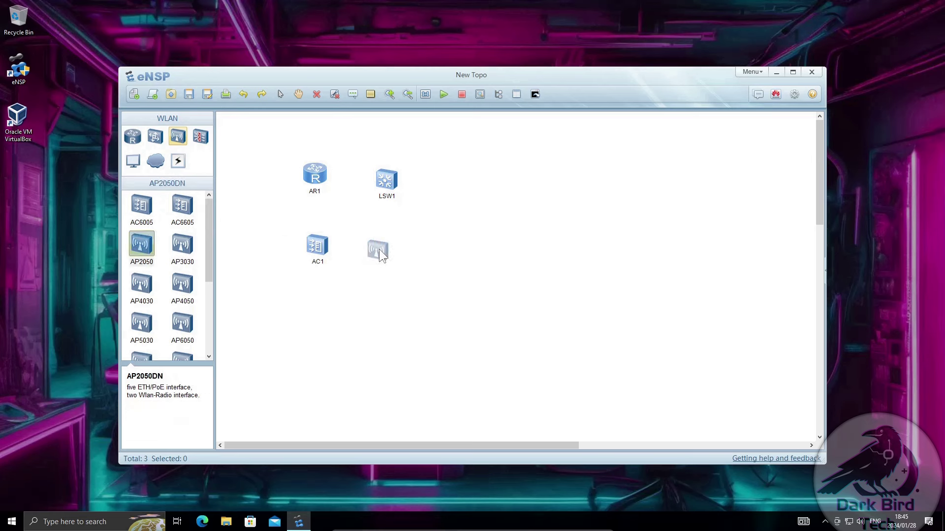
left_click(379, 249)
Select all four devices on the canvas and start them
left_click_drag(256, 131, 458, 304)
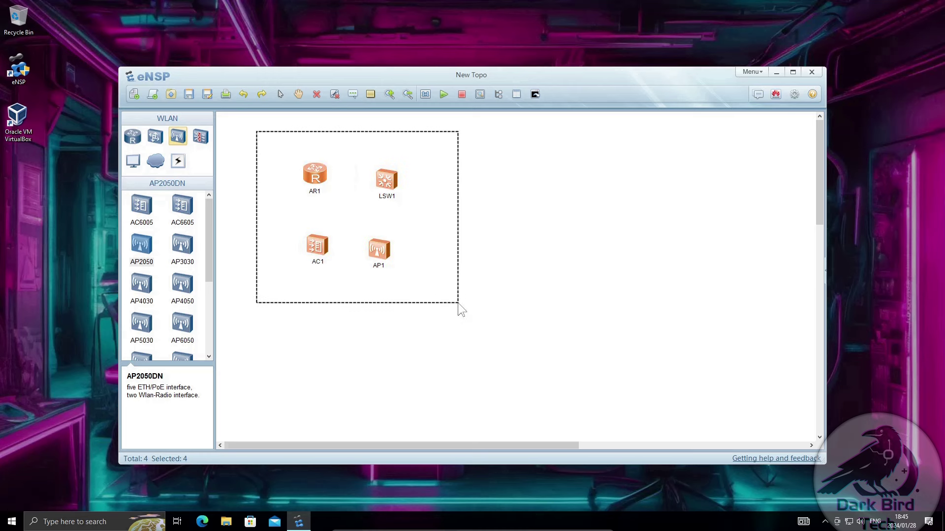
right_click(315, 178)
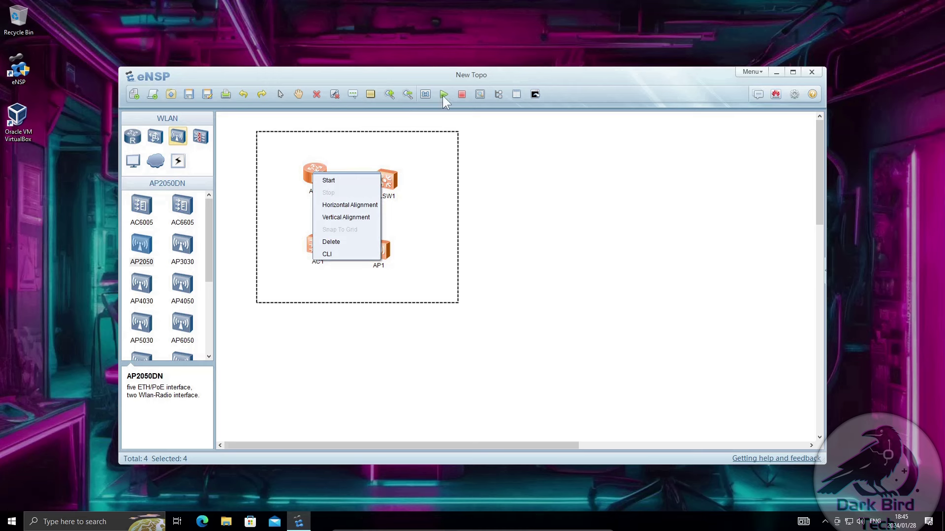
left_click(359, 182)
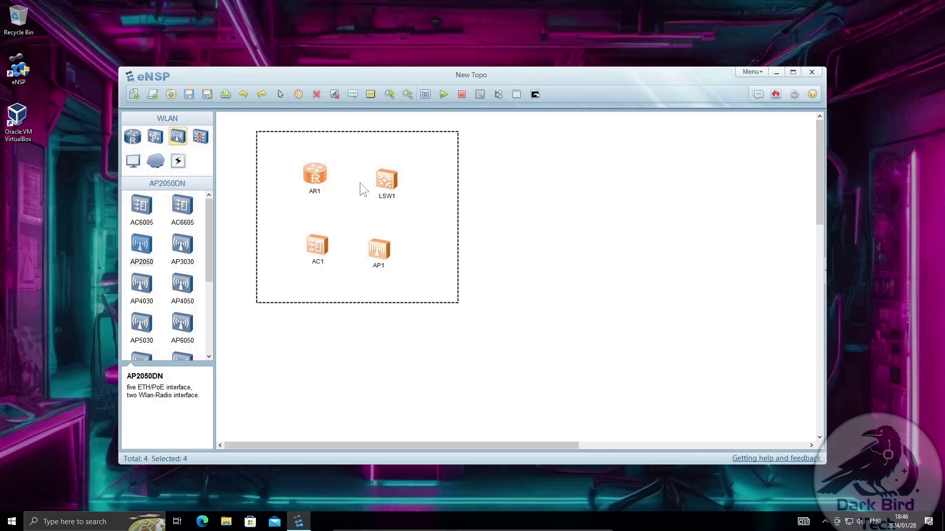
Open AR1's command-line console from its context menu
left_click(498, 208)
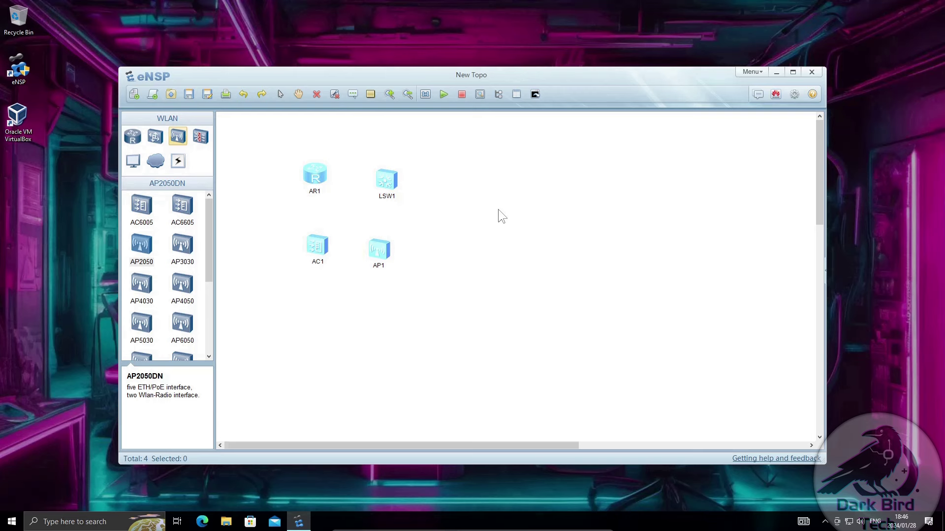
right_click(321, 177)
left_click(348, 269)
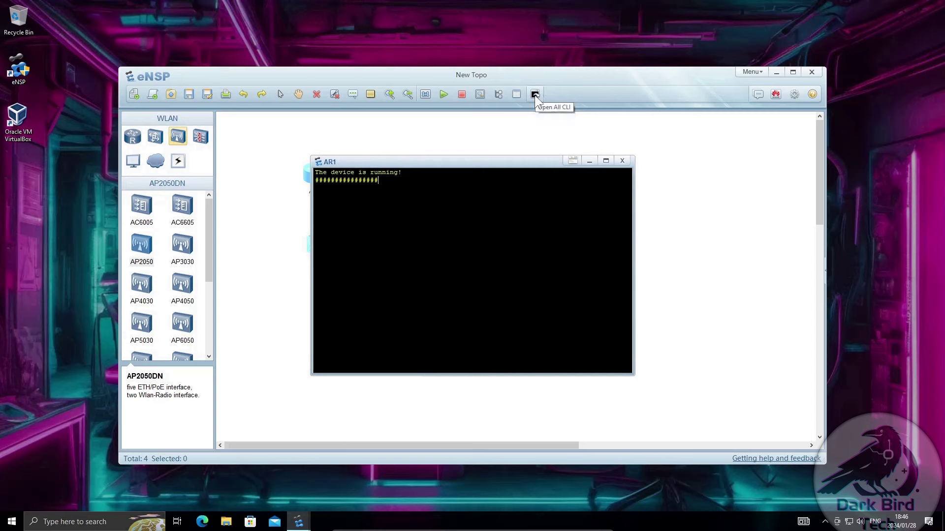
Open consoles for every device and allow the switch emulator through the firewall on public networks
left_click(534, 95)
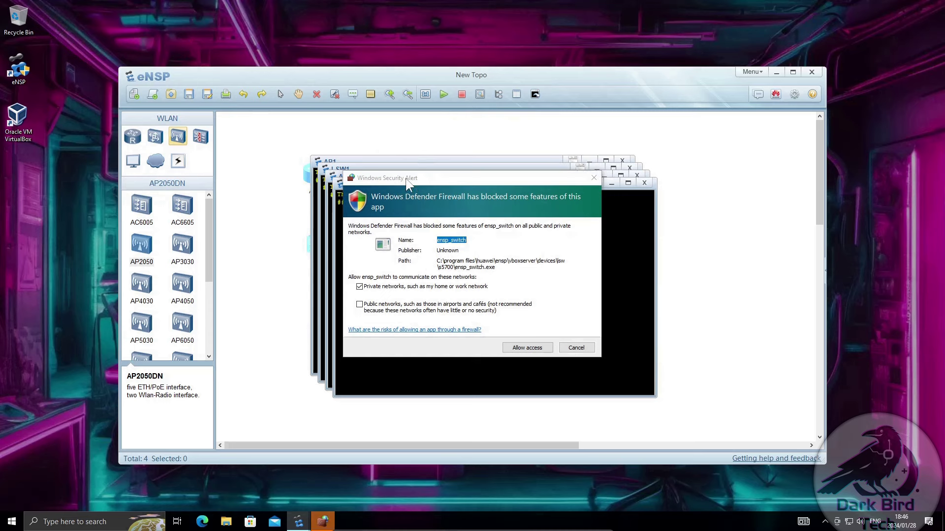
left_click_drag(422, 181, 435, 184)
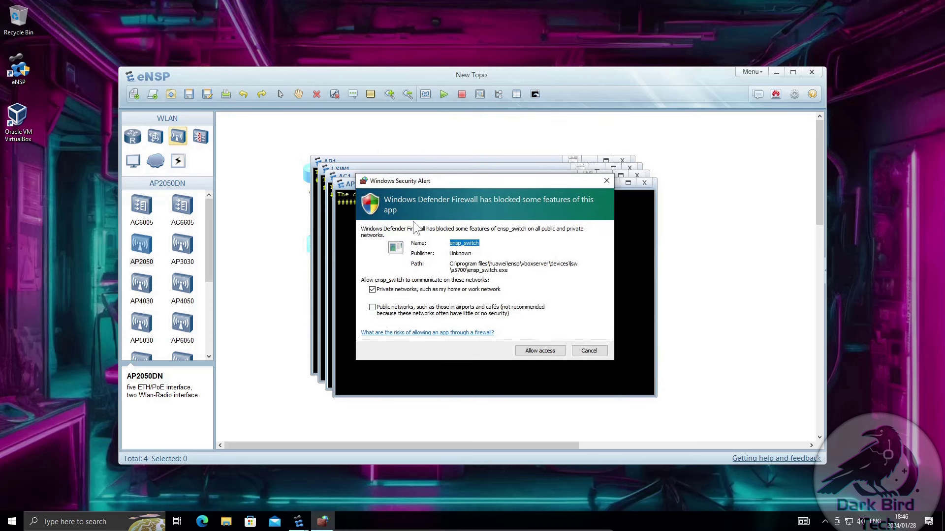
left_click(372, 307)
left_click(526, 351)
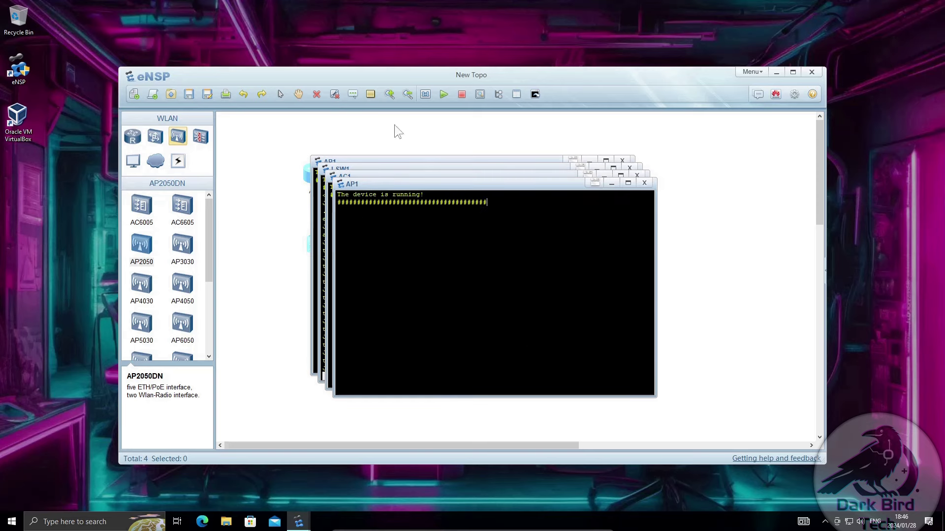
Spread the consoles out: AR1 upper left, AC1 upper right, LSW1 lower left, AP1 lower right
left_click_drag(384, 187, 588, 278)
left_click_drag(405, 178, 607, 44)
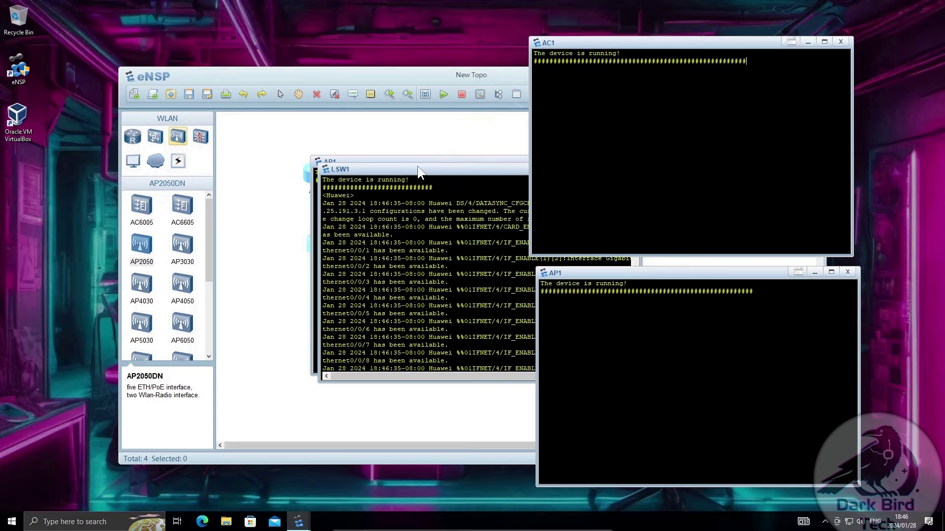
left_click_drag(412, 171, 201, 271)
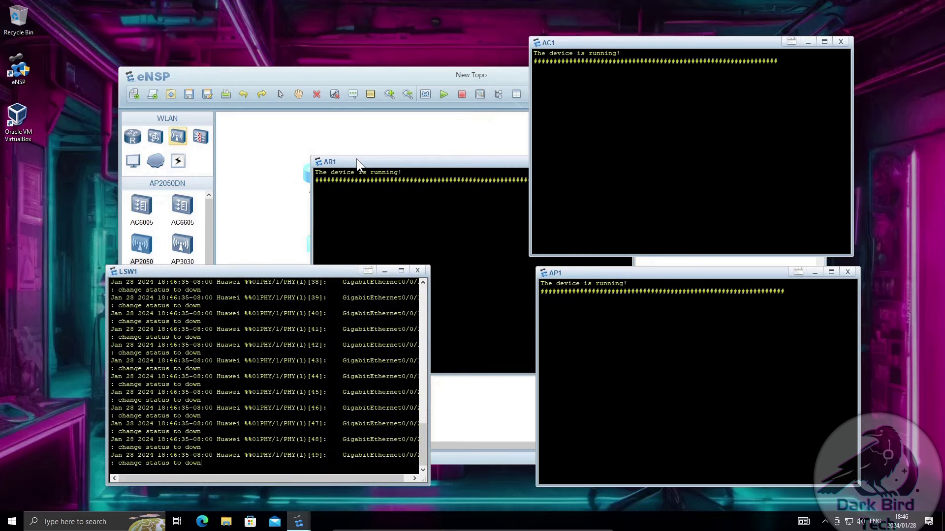
left_click_drag(361, 164, 174, 43)
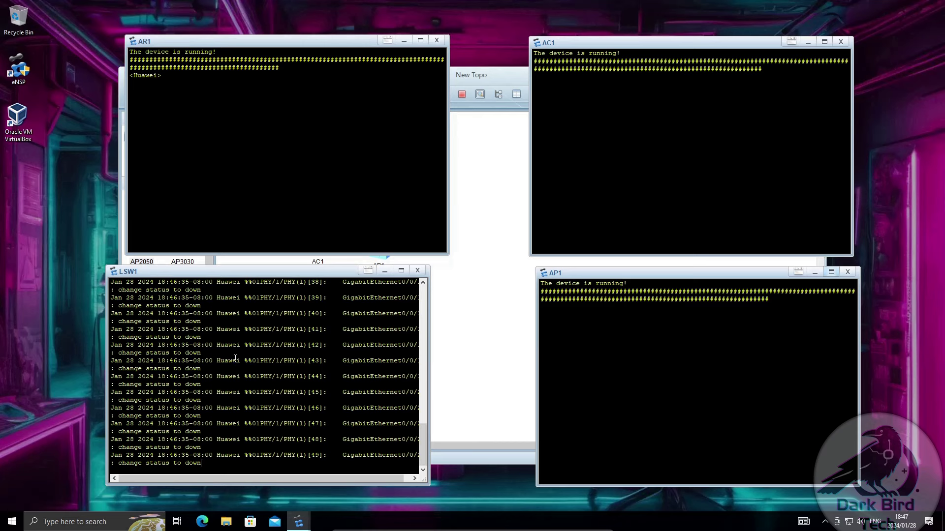
Press Enter in the LSW1, AR1, AP1 and AC1 consoles to reach their <Huawei> and <AC6005> prompts
key("Return")
key("Return")
key("Return")
key("Return")
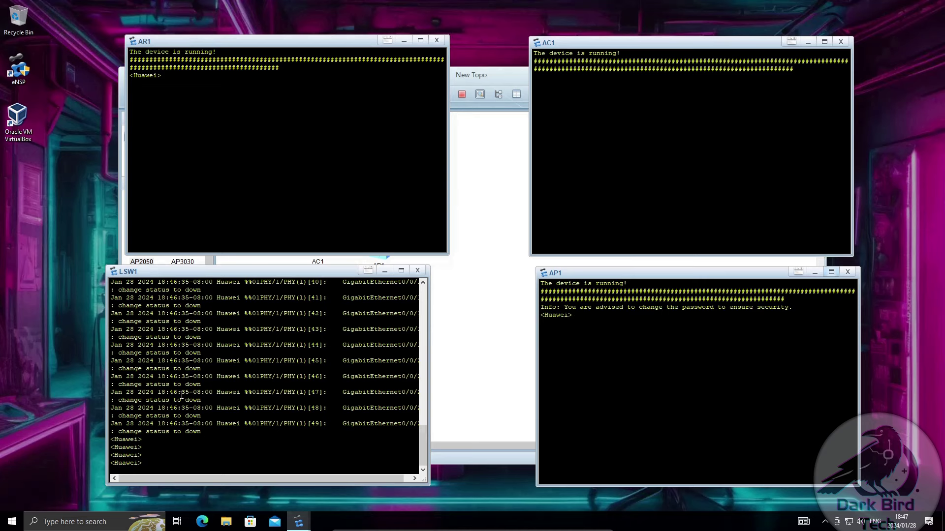
double_click(127, 463)
left_click(175, 86)
key("Return")
key("Return")
key("Return")
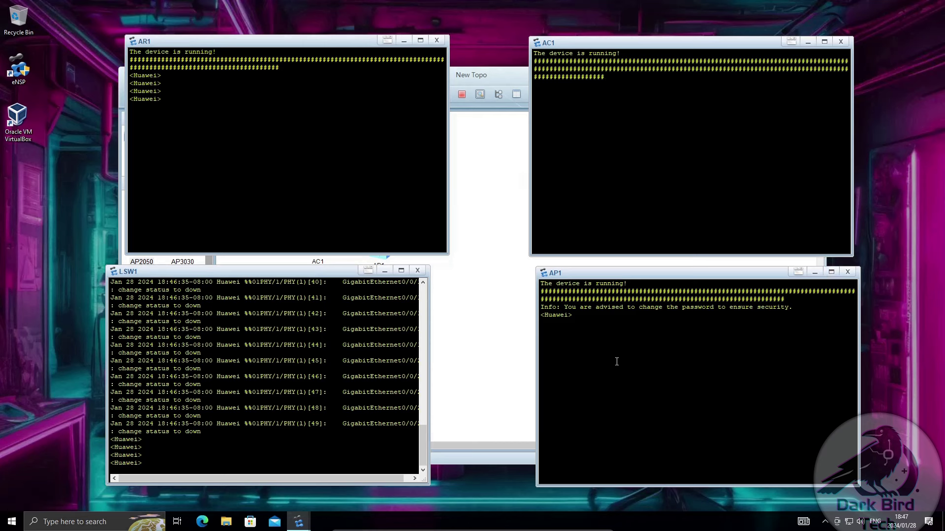
left_click_drag(573, 316, 542, 315)
left_click(600, 329)
key("Return")
key("Return")
key("Return")
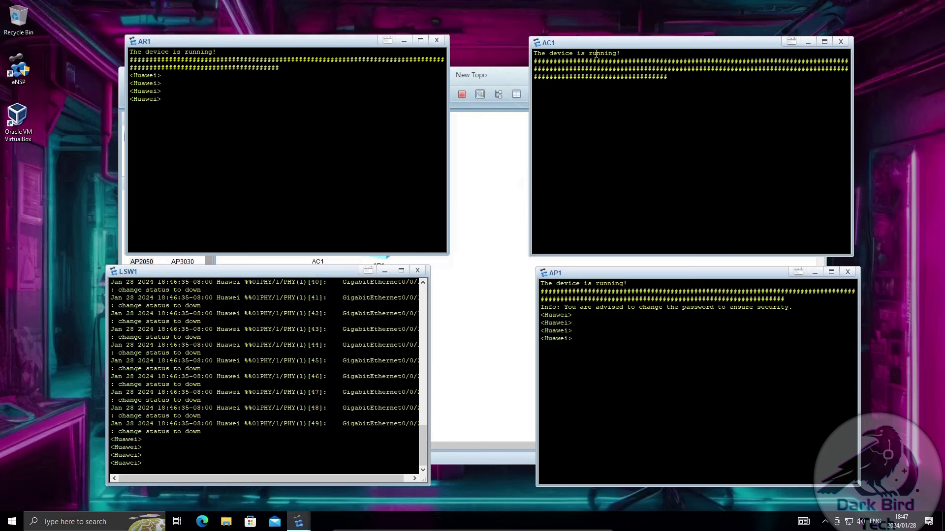
left_click_drag(601, 43, 599, 39)
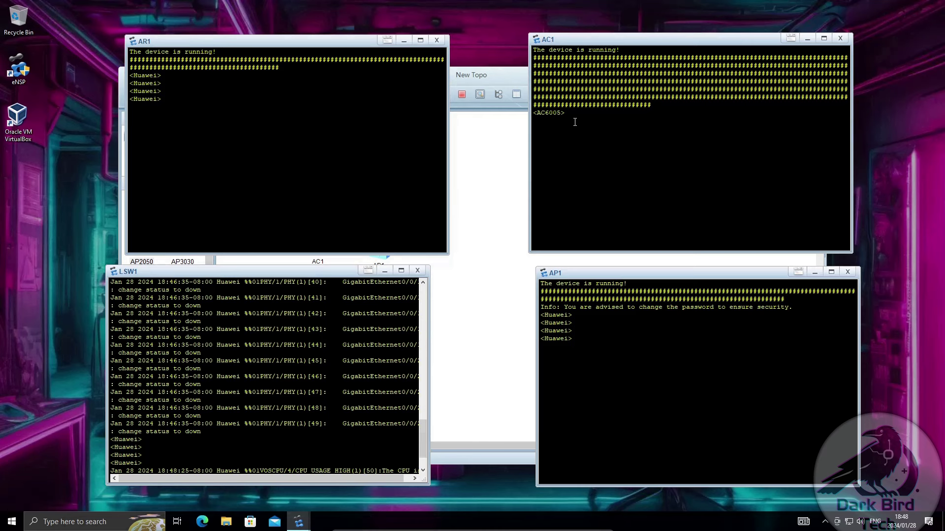
key("Return")
key("Return")
key("Return")
key("Return")
Close the AR1, LSW1, AP1 and AC1 consoles, then exit eNSP without saving New Topo
left_click(436, 40)
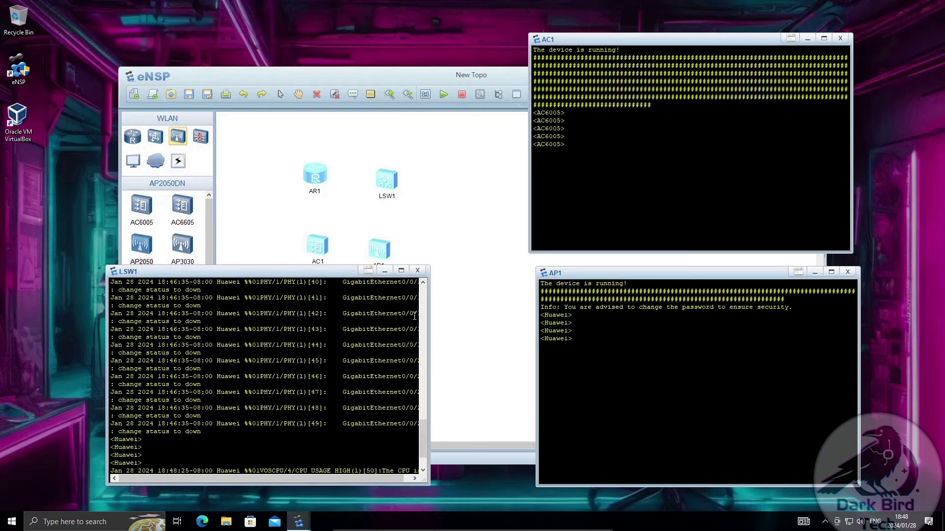
left_click(417, 271)
left_click(848, 272)
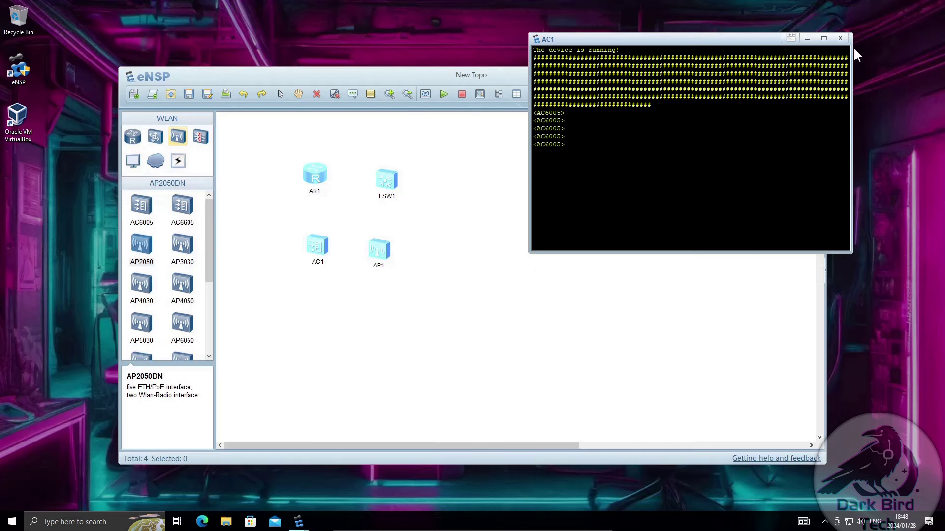
left_click(840, 37)
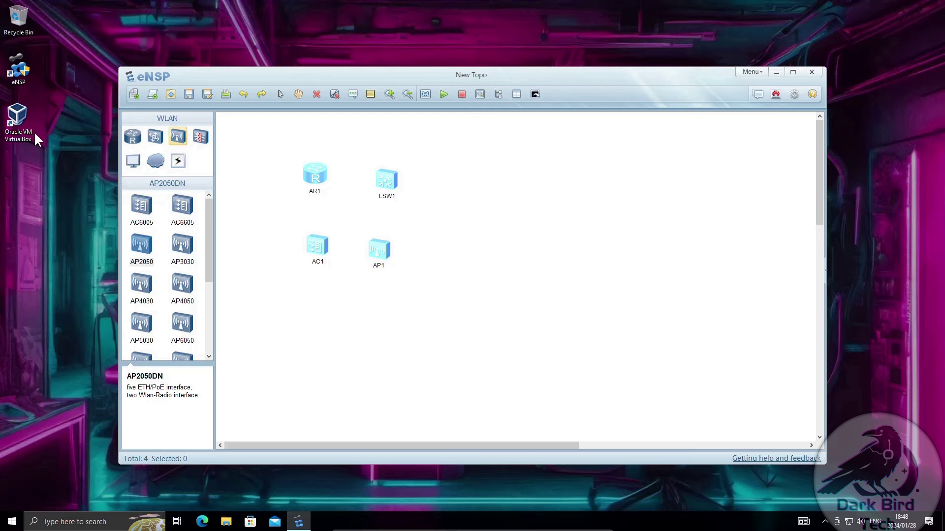
left_click(817, 71)
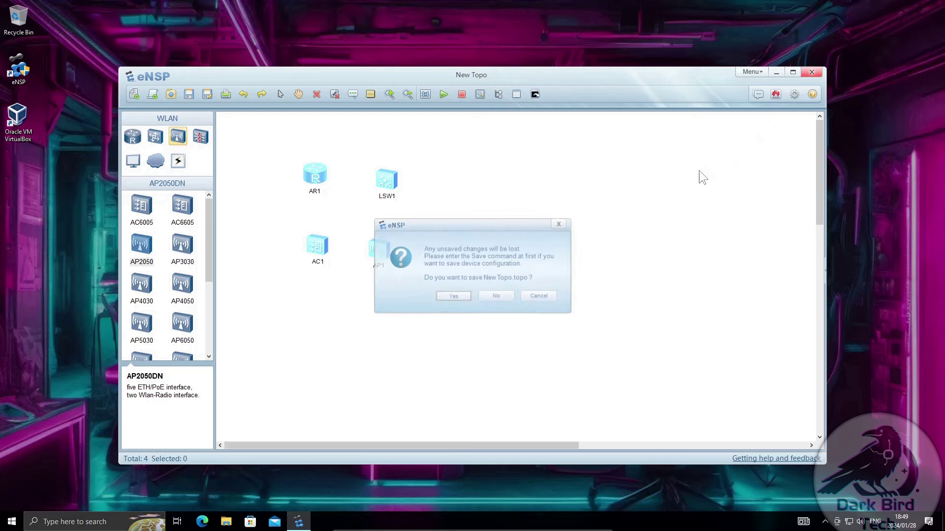
left_click(487, 301)
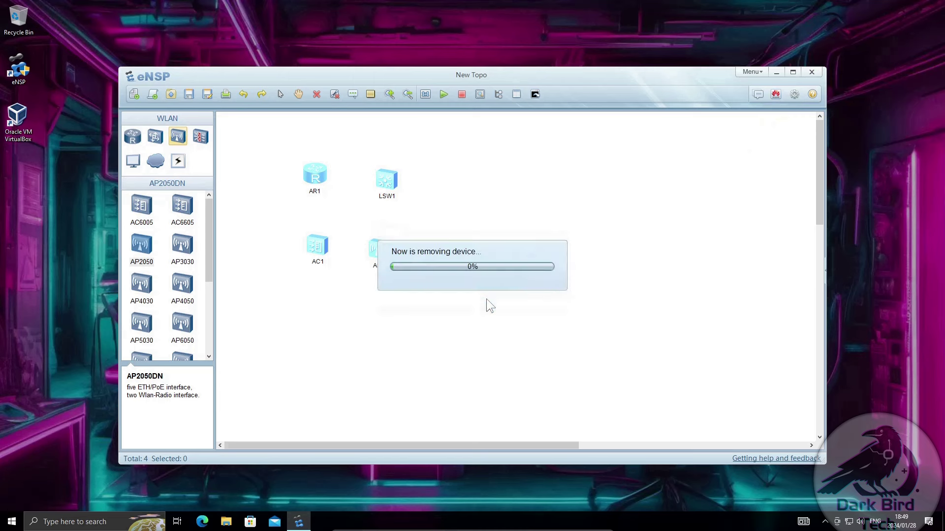